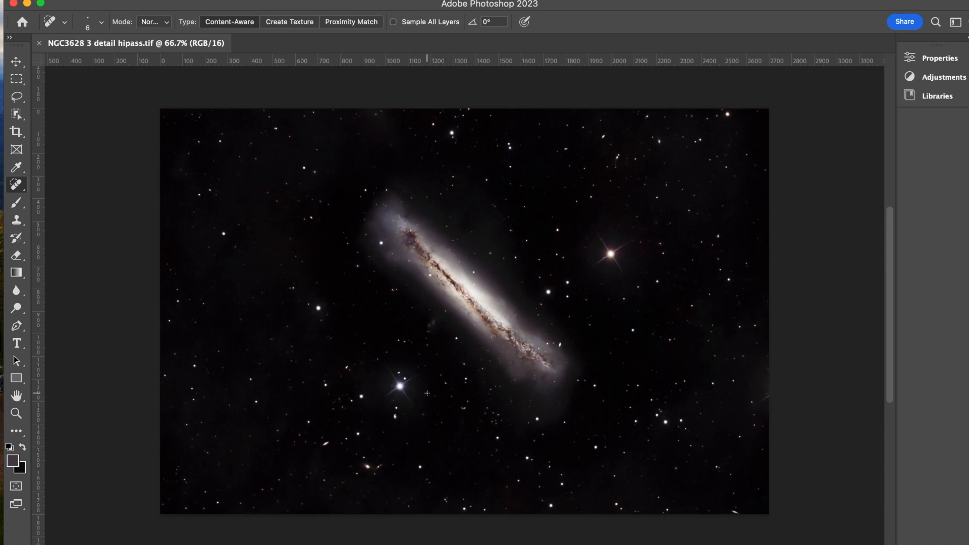
# - Examine the galaxy's core and dust lanes at 500% magnification, including its upper portion
pyautogui.press('super+plus')
pyautogui.press('super+plus')
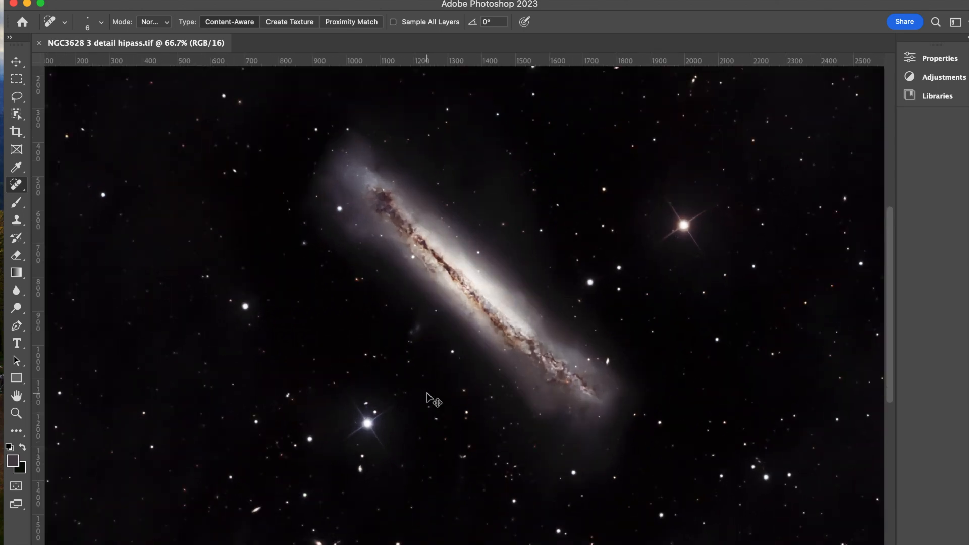
pyautogui.press('super+plus')
pyautogui.press('super+plus')
pyautogui.press('super+plus')
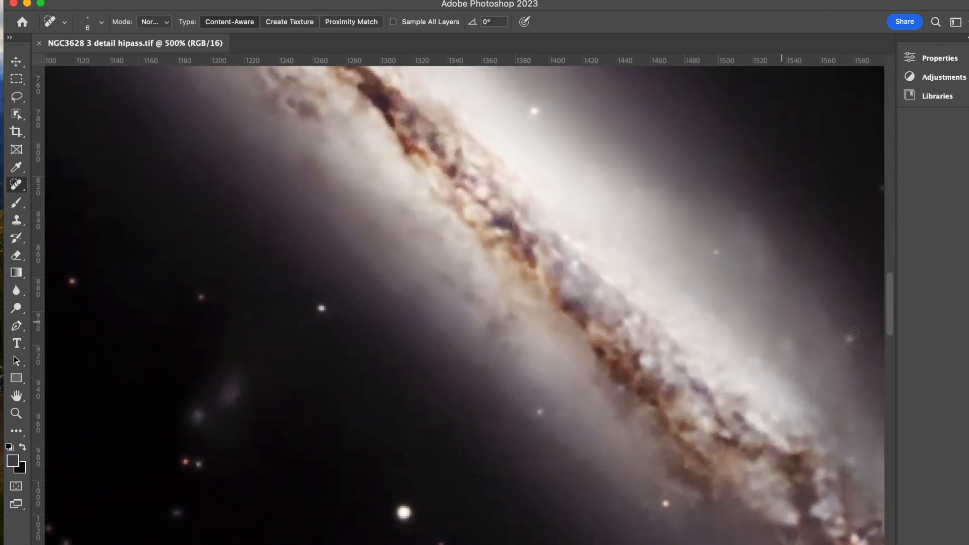
pyautogui.moveTo(891, 302)
pyautogui.mouseDown()
pyautogui.moveTo(893, 281)
pyautogui.moveTo(885, 306)
pyautogui.mouseUp()
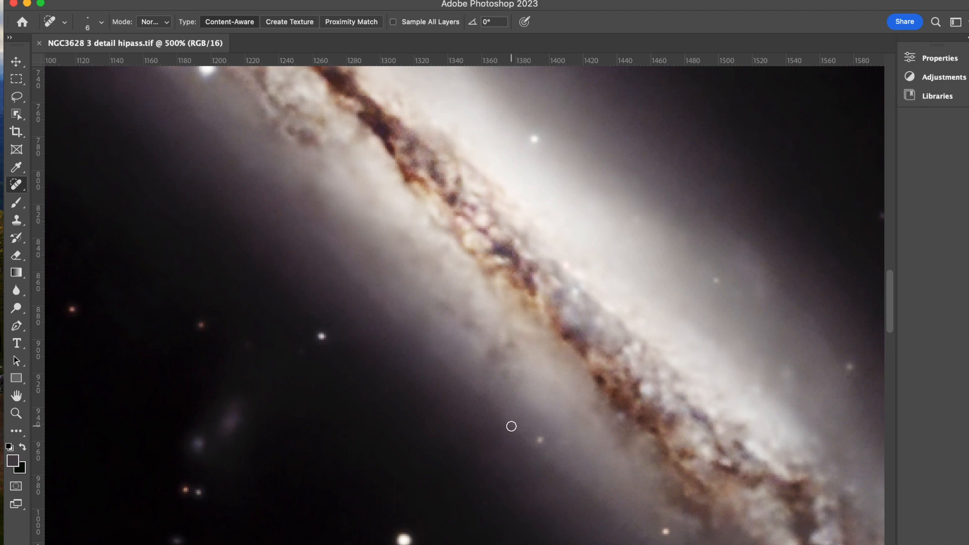
pyautogui.moveTo(889, 305); pyautogui.dragTo(890, 275)
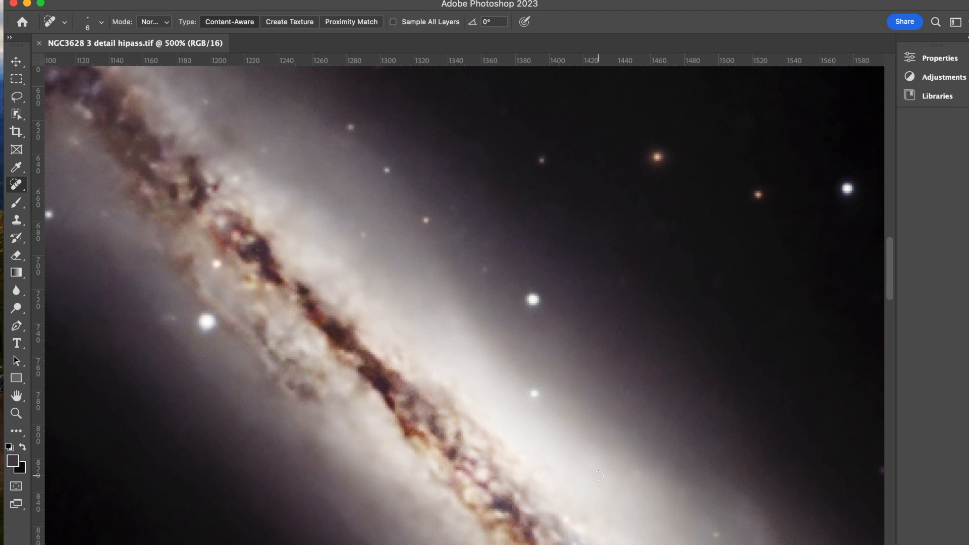
pyautogui.hscroll(-5, 432, 449)
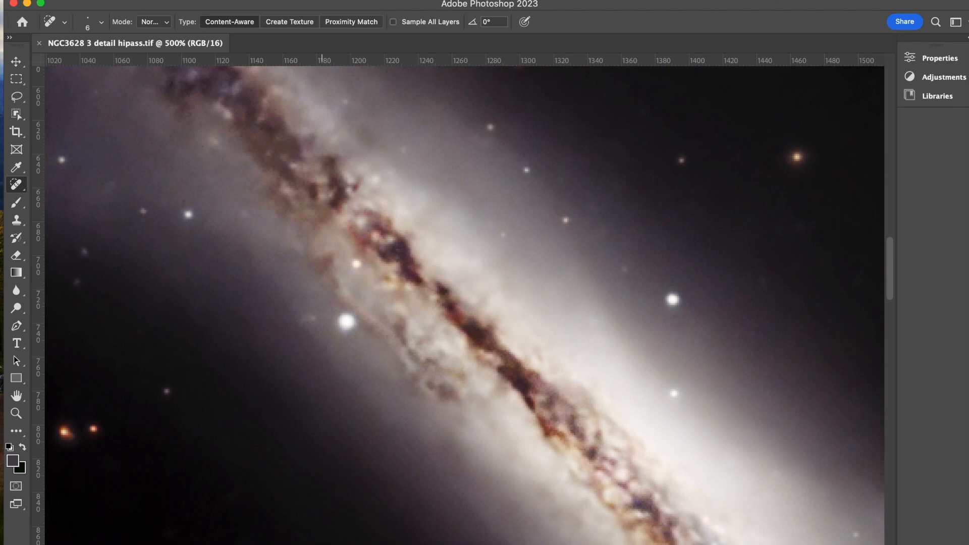
# - Show the list of layers and duplicate the Background layer twice
pyautogui.click(498, 0)
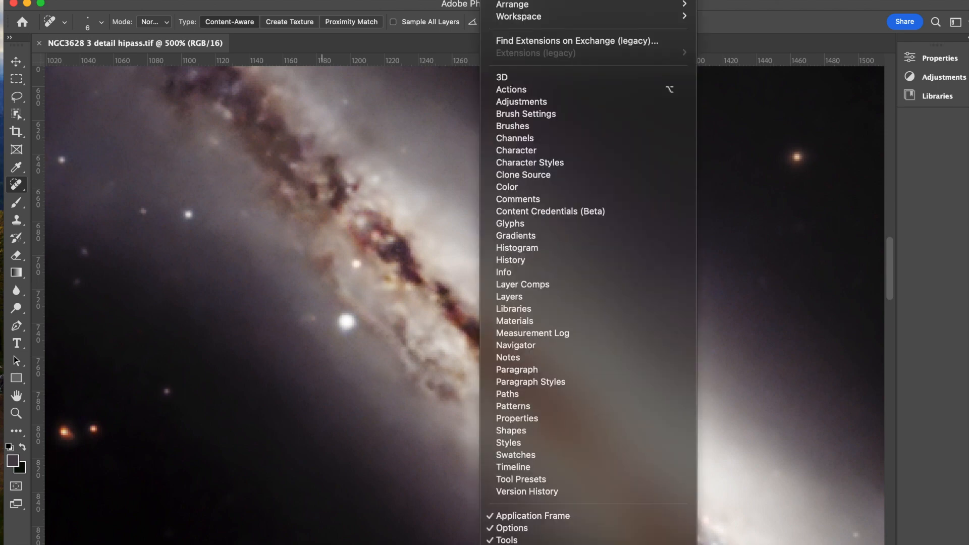
pyautogui.click(523, 296)
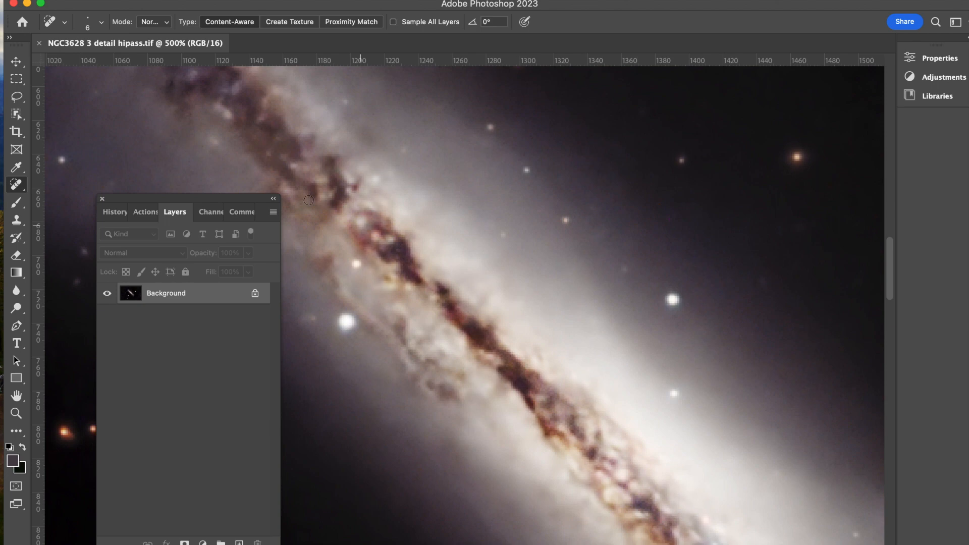
pyautogui.moveTo(122, 199); pyautogui.dragTo(737, 120)
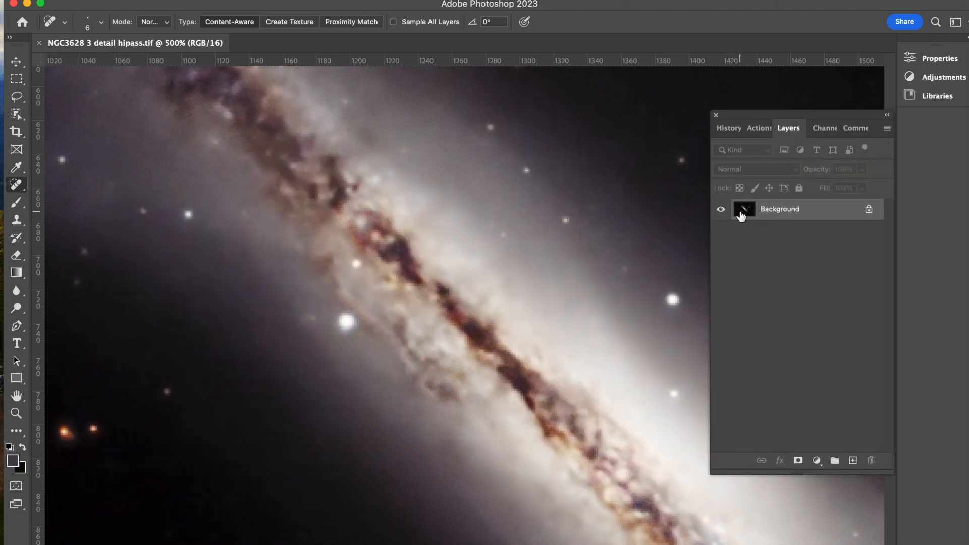
pyautogui.moveTo(743, 210); pyautogui.dragTo(854, 460)
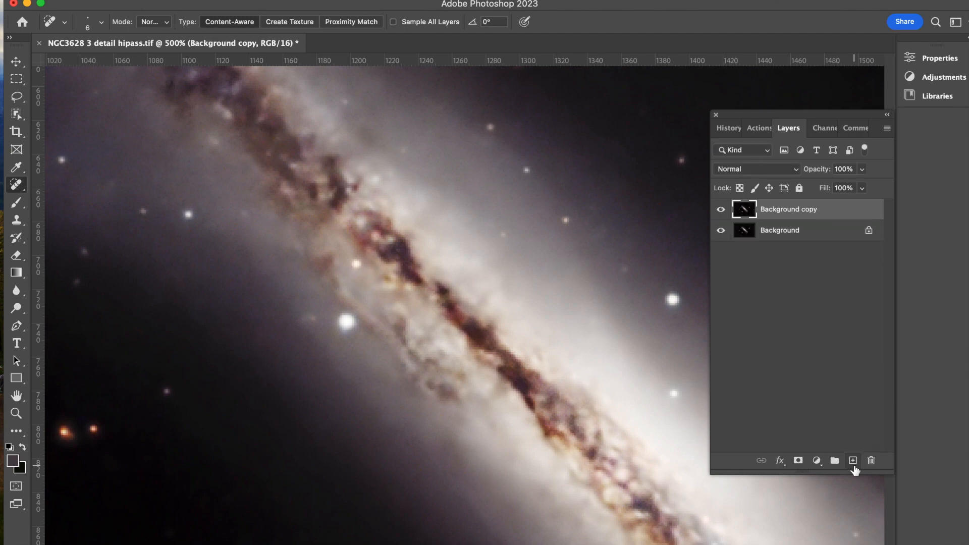
pyautogui.moveTo(771, 215); pyautogui.dragTo(853, 462)
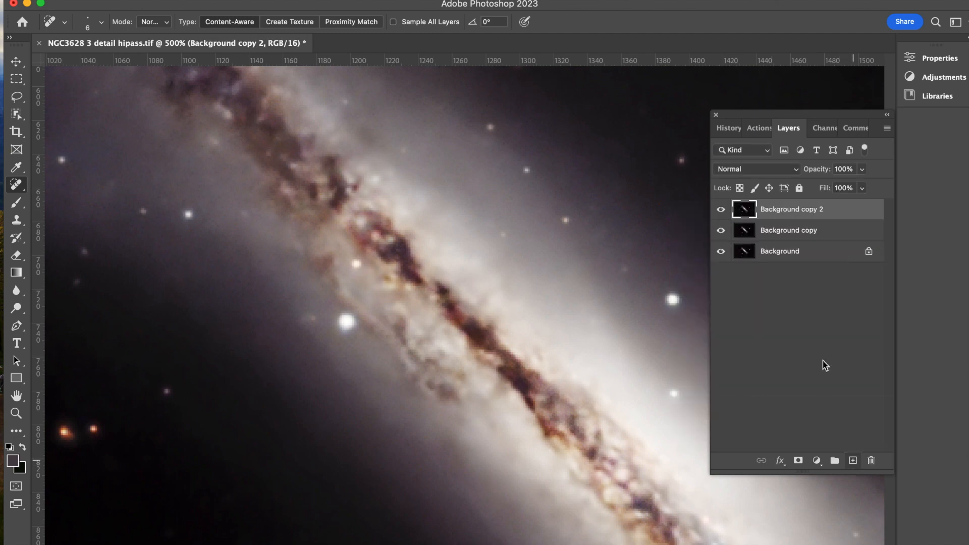
# - Rename the topmost duplicate layer as "blur Gaussian 1.5"
pyautogui.doubleClick(786, 210)
pyautogui.write('blur Gaussian 1.5')
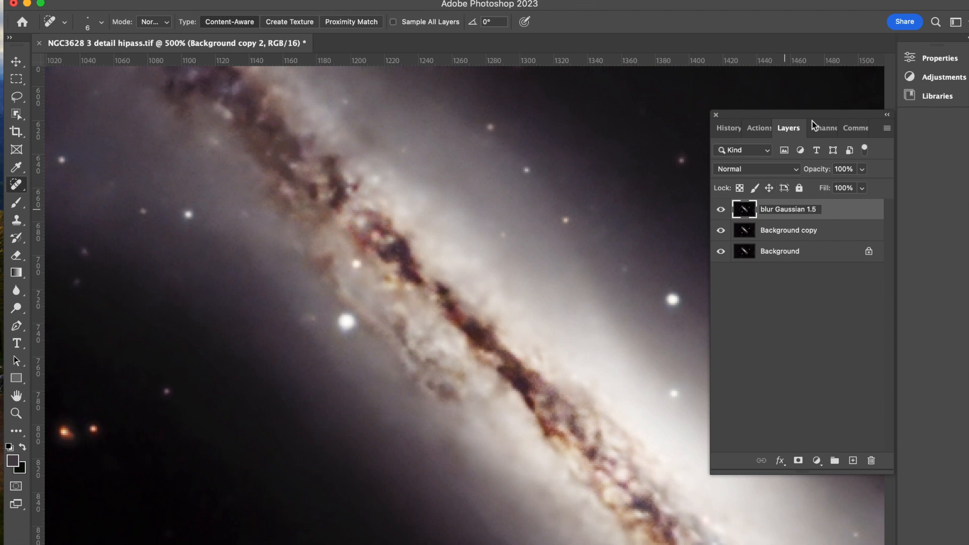
pyautogui.click(768, 294)
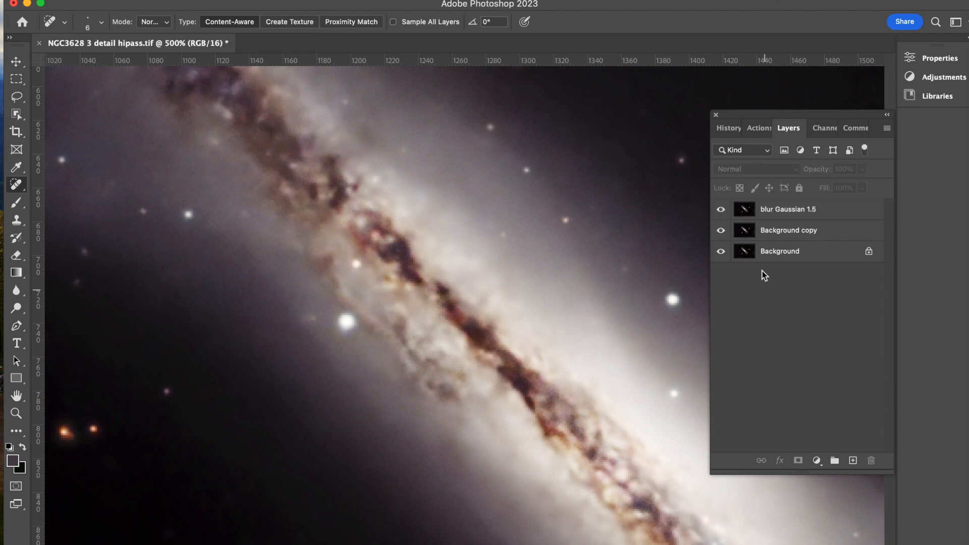
# - Start a Gaussian Blur on the "blur Gaussian 1.5" layer with a radius of 1.5 pixels
pyautogui.click(781, 218)
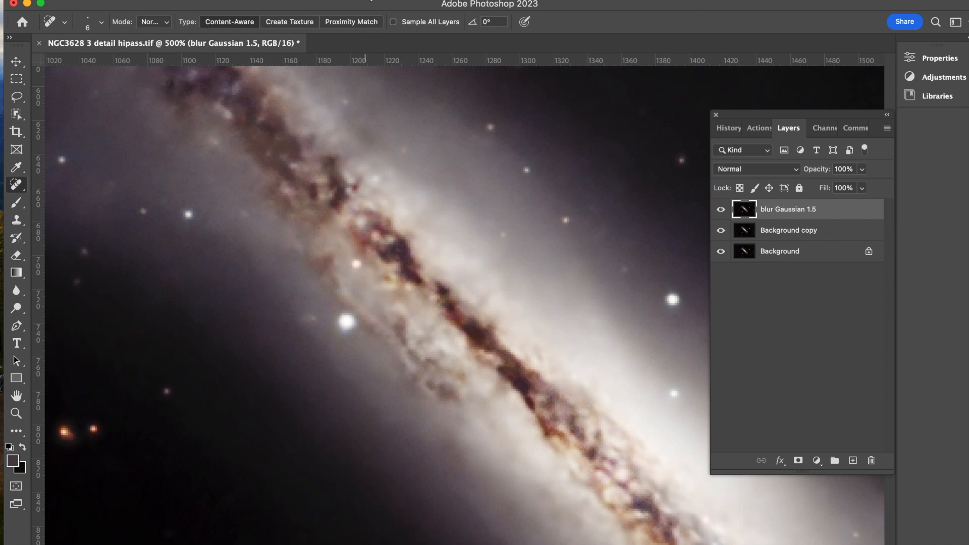
pyautogui.click(365, 0)
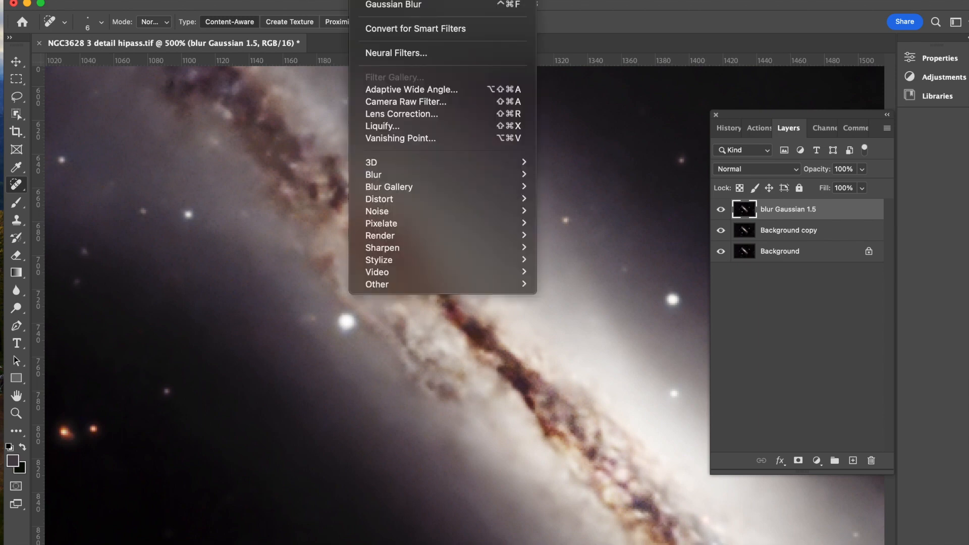
pyautogui.moveTo(380, 174)
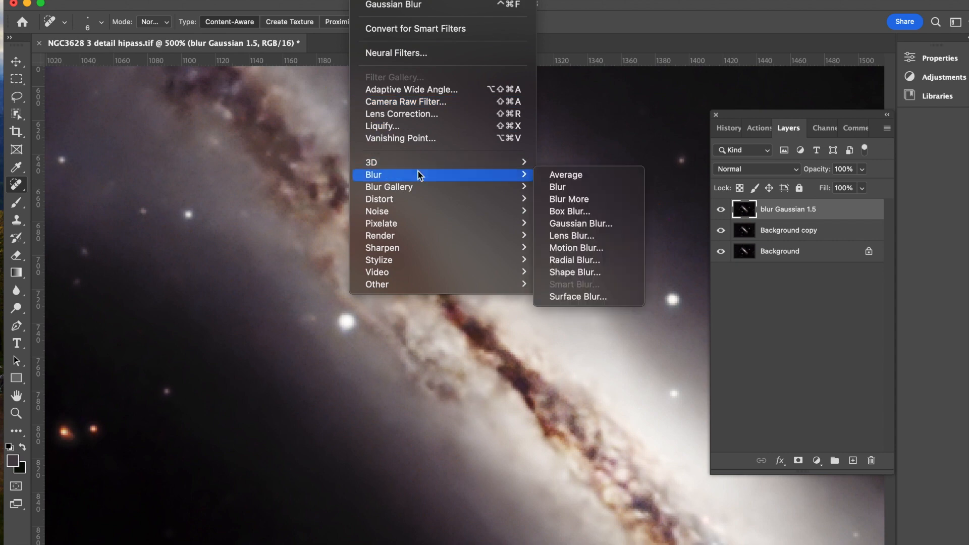
pyautogui.click(571, 221)
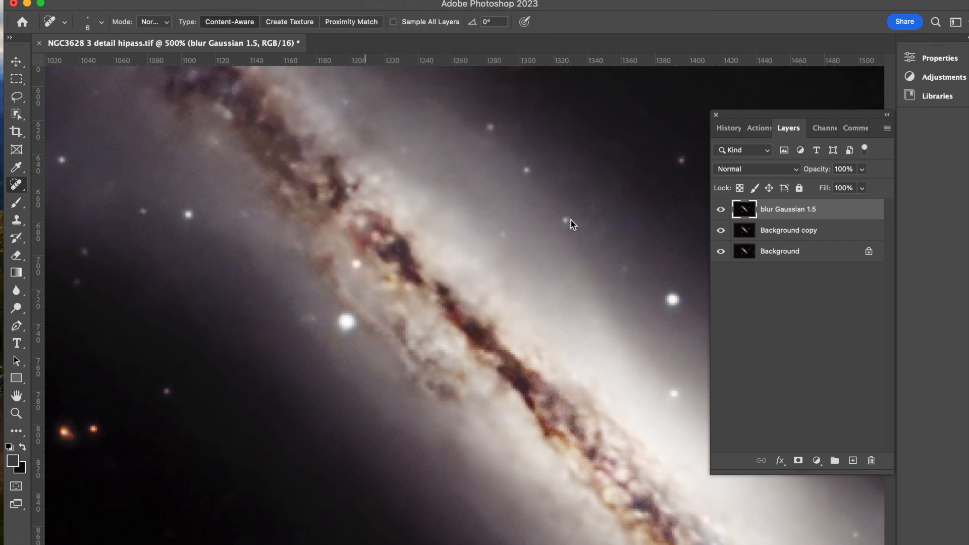
pyautogui.moveTo(678, 305); pyautogui.dragTo(680, 308)
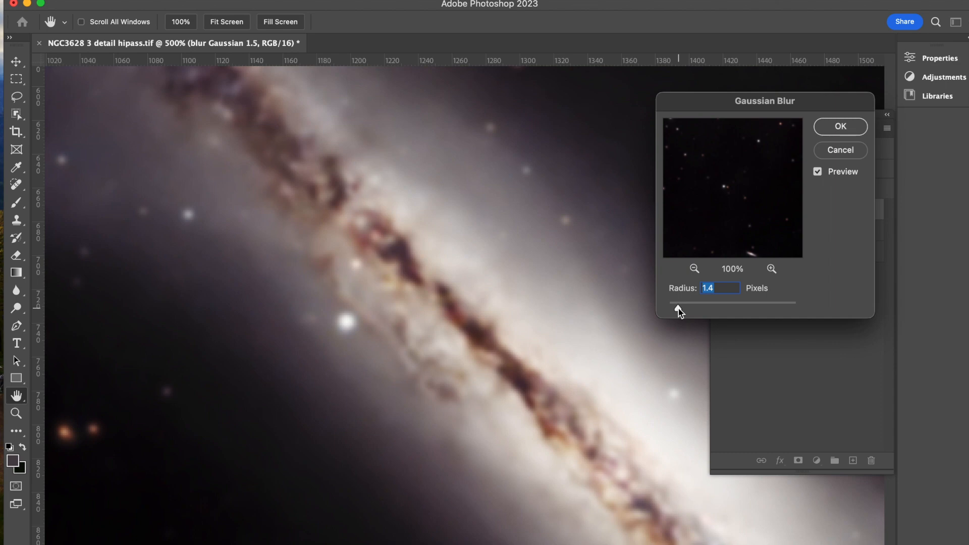
pyautogui.moveTo(678, 308); pyautogui.dragTo(680, 308)
pyautogui.moveTo(679, 308); pyautogui.dragTo(678, 308)
# - Bring the galaxy into the blur filter's thumbnail and inspect it at 50% and 100% magnification
pyautogui.click(695, 268)
pyautogui.click(694, 269)
pyautogui.moveTo(708, 210); pyautogui.dragTo(804, 266)
pyautogui.moveTo(764, 195); pyautogui.dragTo(802, 236)
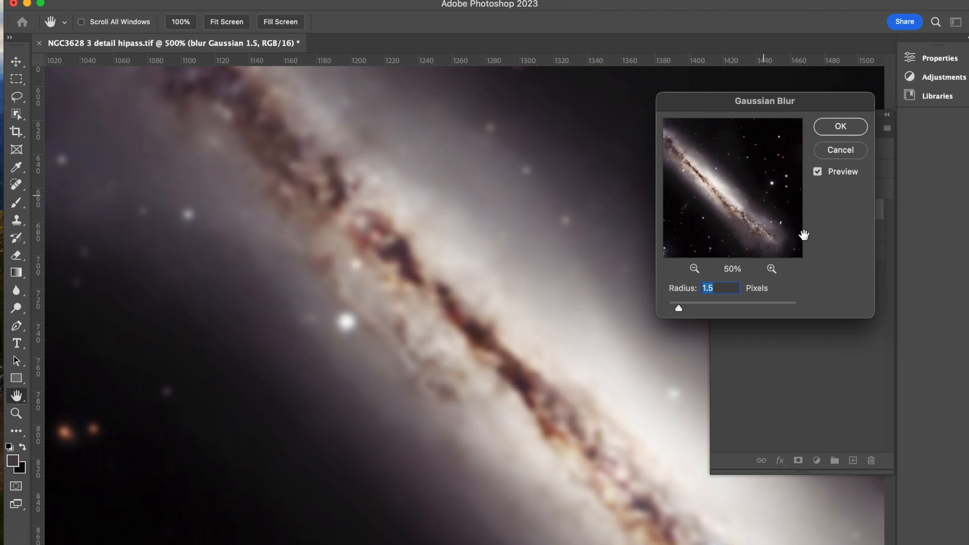
pyautogui.moveTo(738, 173); pyautogui.dragTo(757, 179)
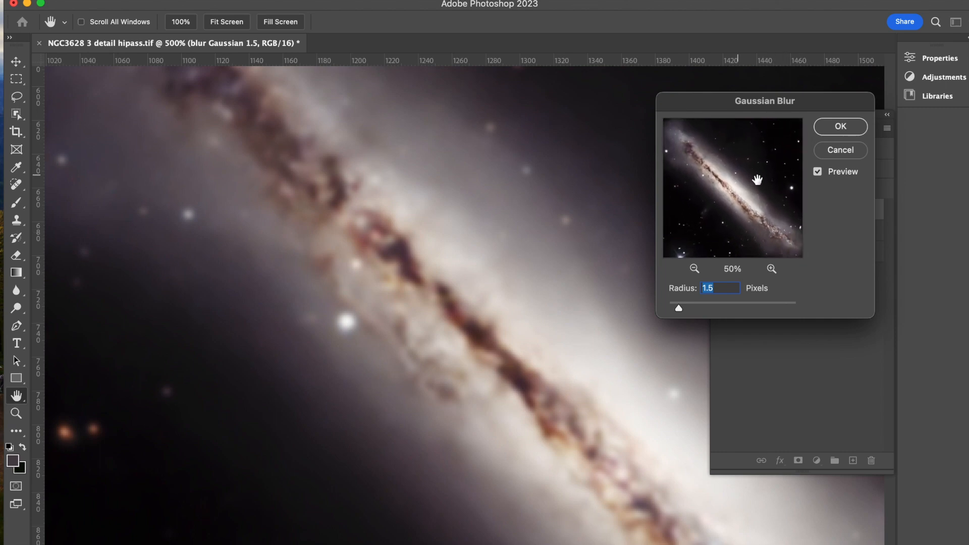
pyautogui.click(772, 269)
pyautogui.click(771, 270)
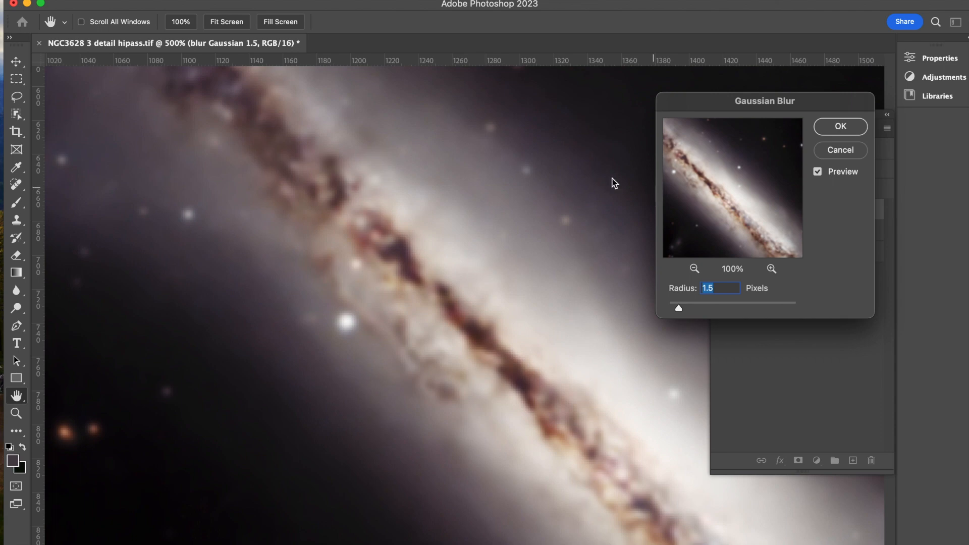
pyautogui.moveTo(716, 105); pyautogui.dragTo(717, 105)
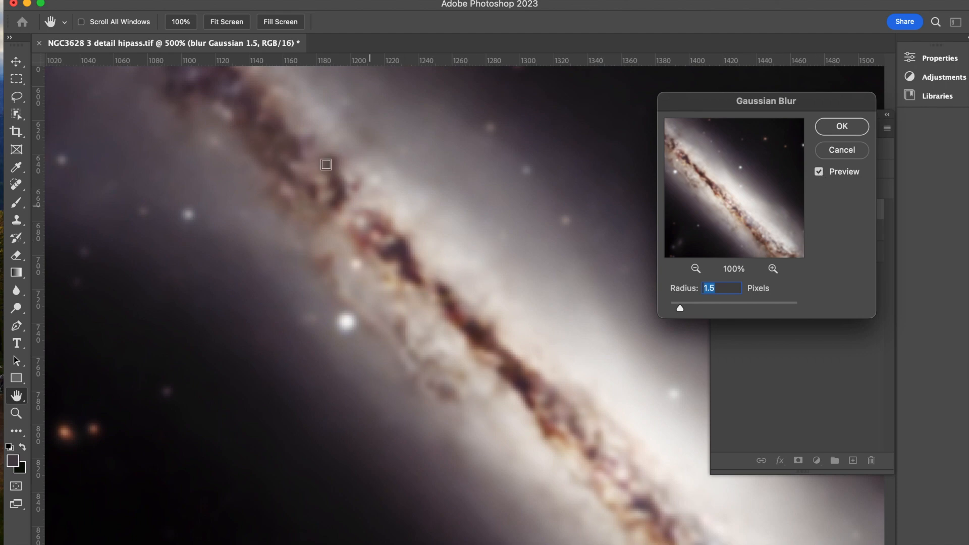
# - Compare the galaxy with and without the 1.5-pixel blur by toggling the filter preview
pyautogui.click(819, 172)
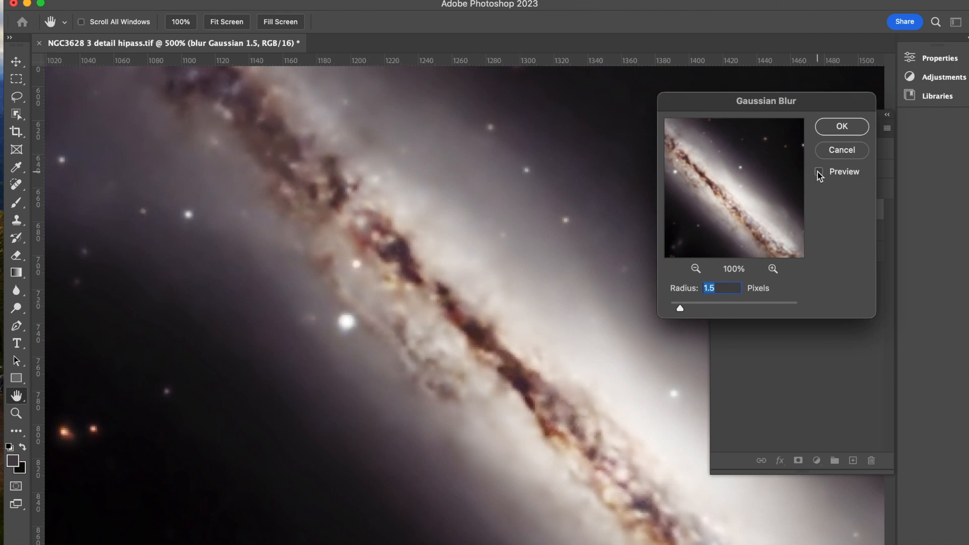
pyautogui.click(819, 172)
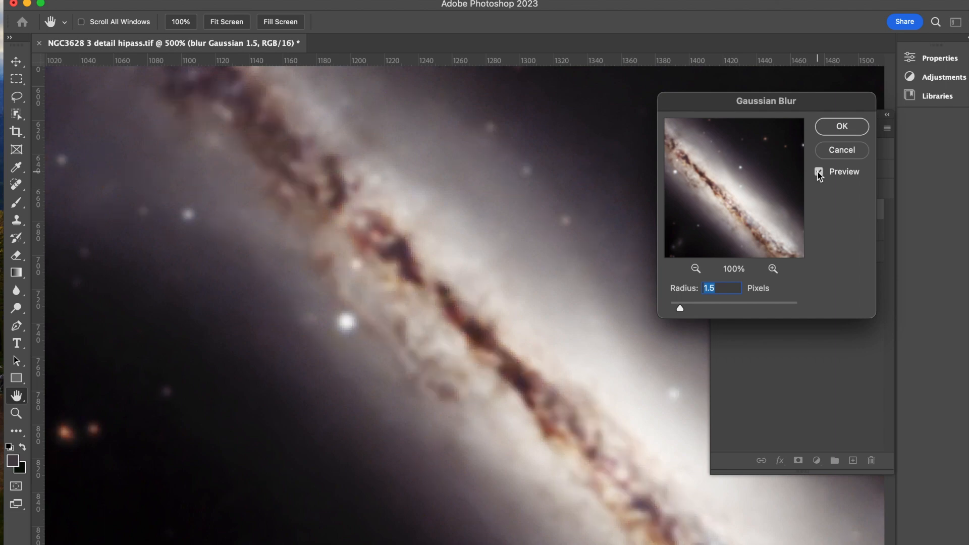
pyautogui.click(819, 172)
pyautogui.click(819, 172)
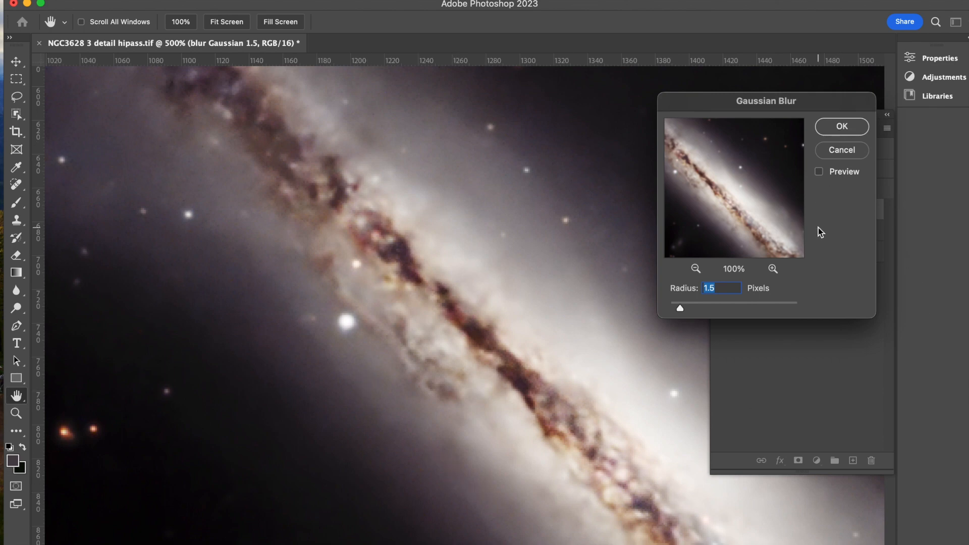
pyautogui.click(818, 172)
pyautogui.click(820, 173)
pyautogui.click(819, 175)
pyautogui.click(820, 175)
pyautogui.click(819, 174)
# - Try blur radii of 1.7 and 40.2 pixels, previewing the stronger blur on the image
pyautogui.write('1.7')
pyautogui.press('Tab')
pyautogui.moveTo(692, 312); pyautogui.dragTo(737, 311)
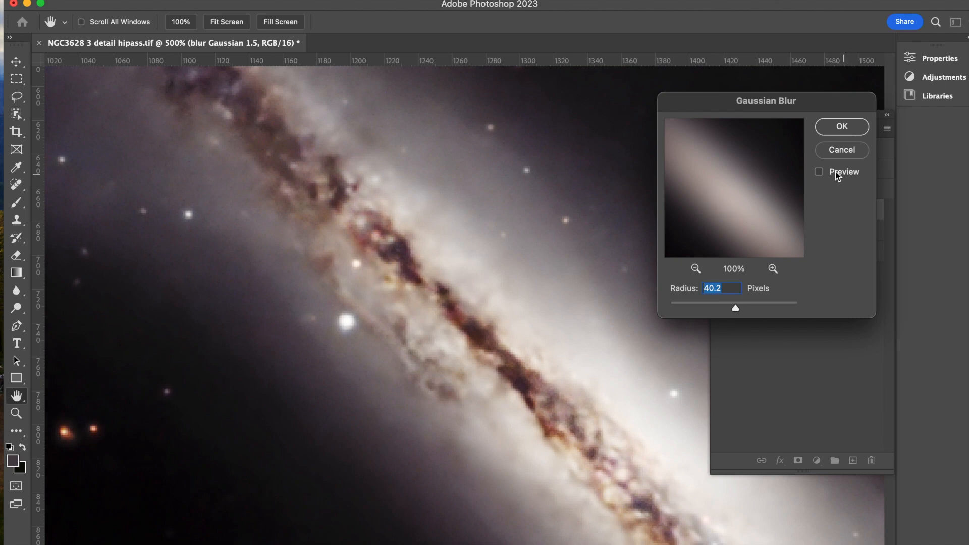
pyautogui.click(820, 171)
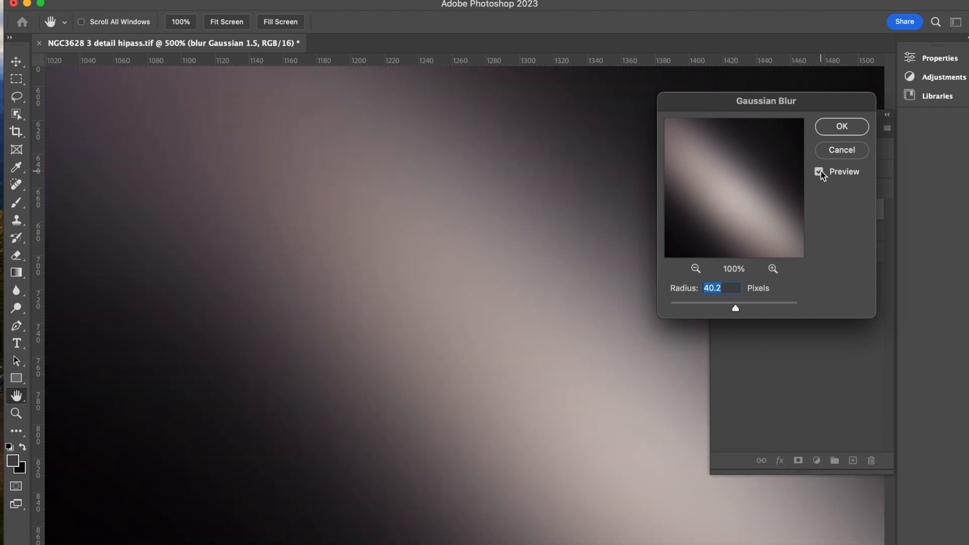
pyautogui.click(820, 172)
# - Set the blur radius to 1.7 pixels and apply the Gaussian Blur with the preview enabled
pyautogui.moveTo(736, 309); pyautogui.dragTo(680, 308)
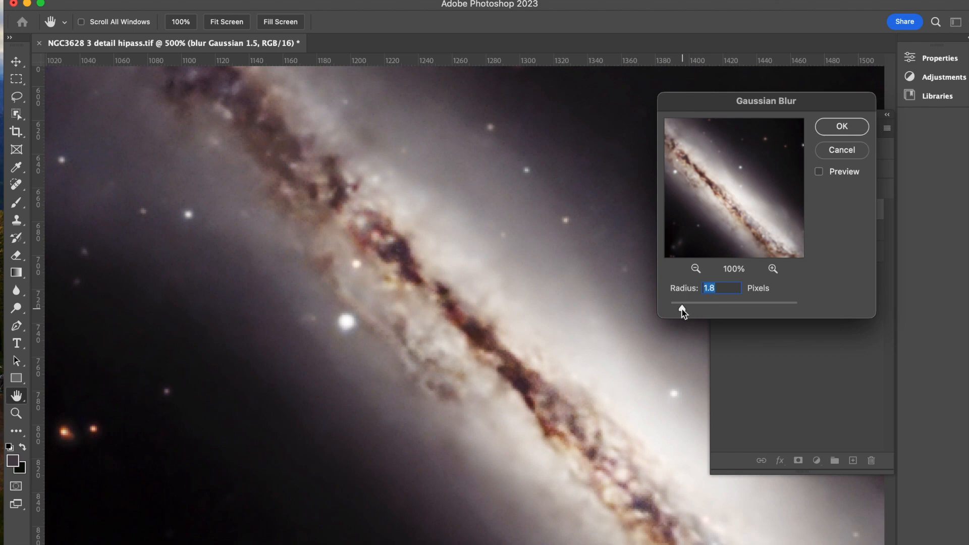
pyautogui.click(819, 172)
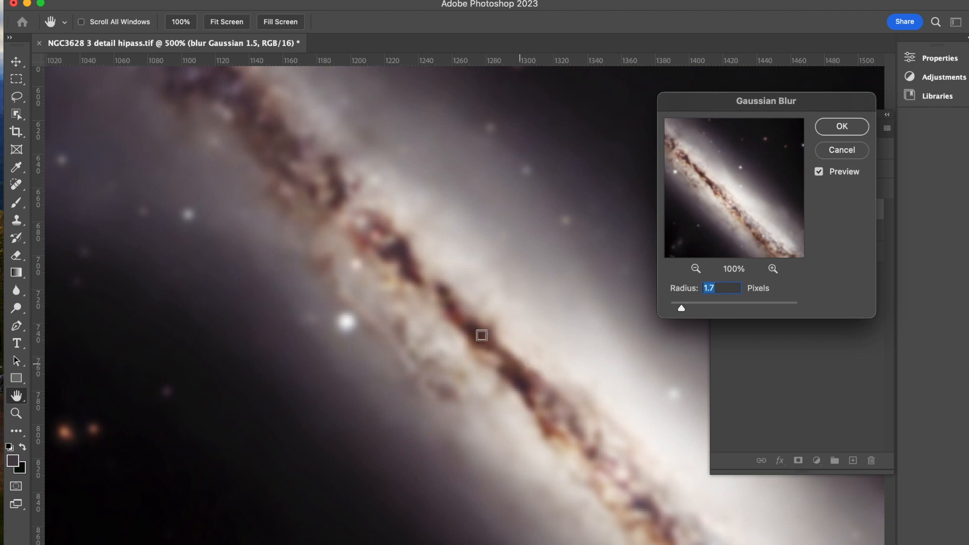
pyautogui.click(840, 128)
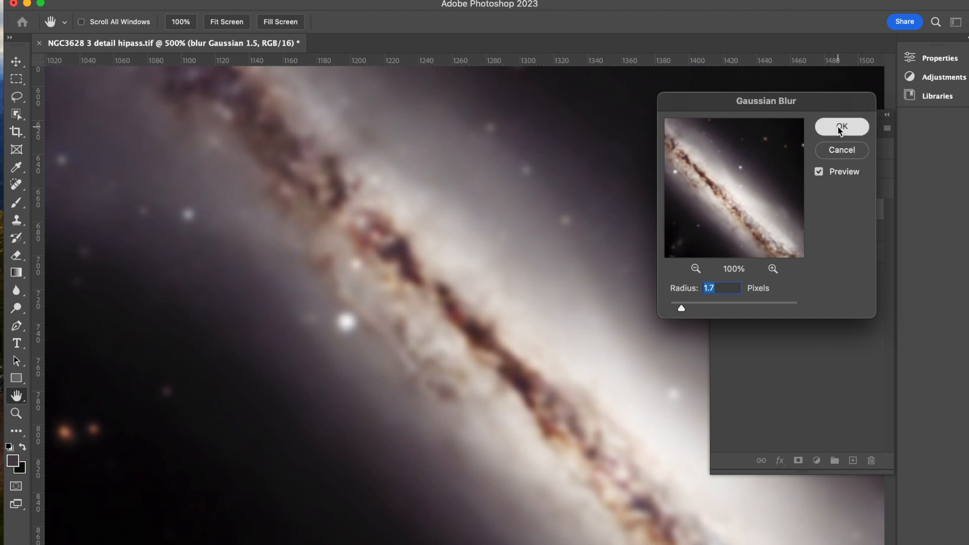
# - Compare the blurred layer with the unblurred image beneath by toggling its visibility
pyautogui.moveTo(799, 115); pyautogui.dragTo(718, 92)
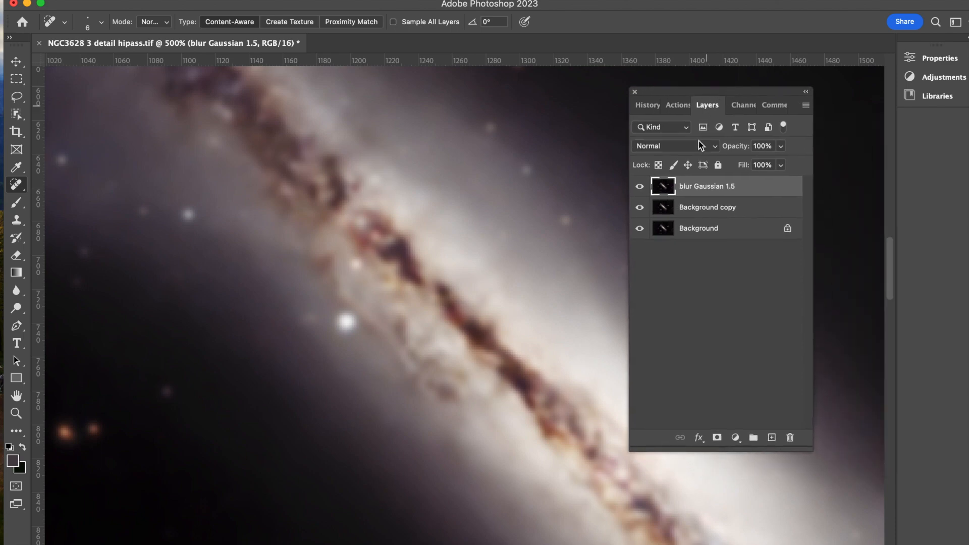
pyautogui.click(640, 188)
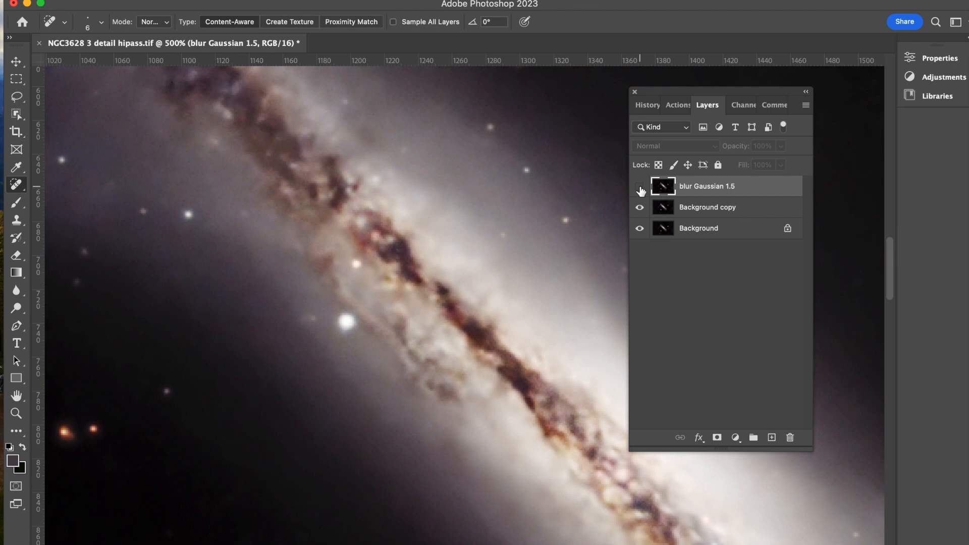
pyautogui.click(639, 188)
pyautogui.click(639, 187)
pyautogui.click(640, 188)
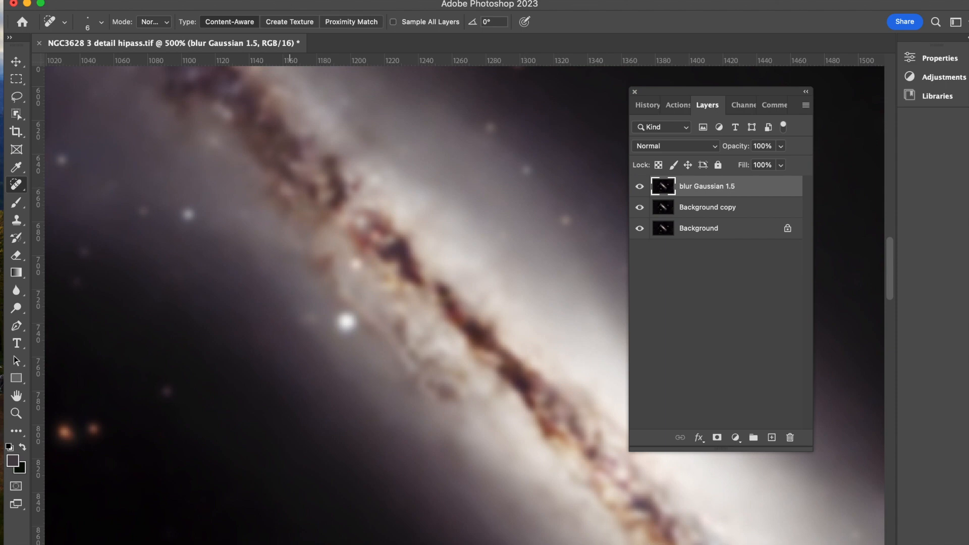
# - Add a Hide All layer mask to the "blur Gaussian 1.5" layer and switch to the Brush tool
pyautogui.click(282, 1)
pyautogui.moveTo(299, 211)
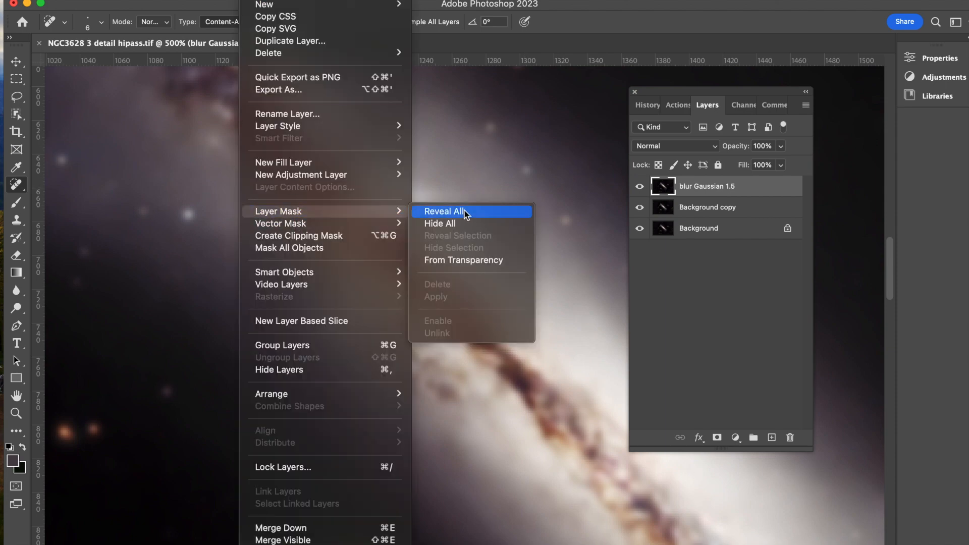
pyautogui.click(461, 223)
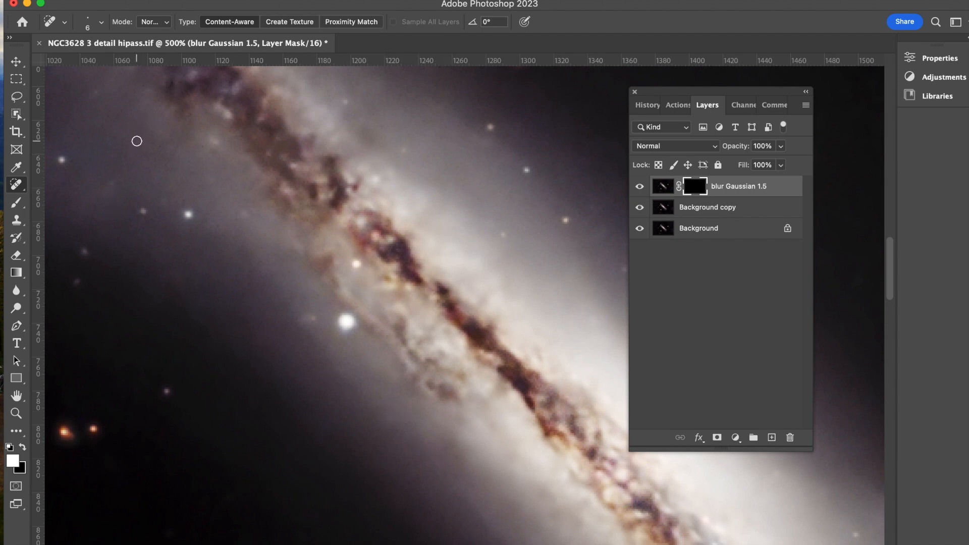
pyautogui.click(16, 203)
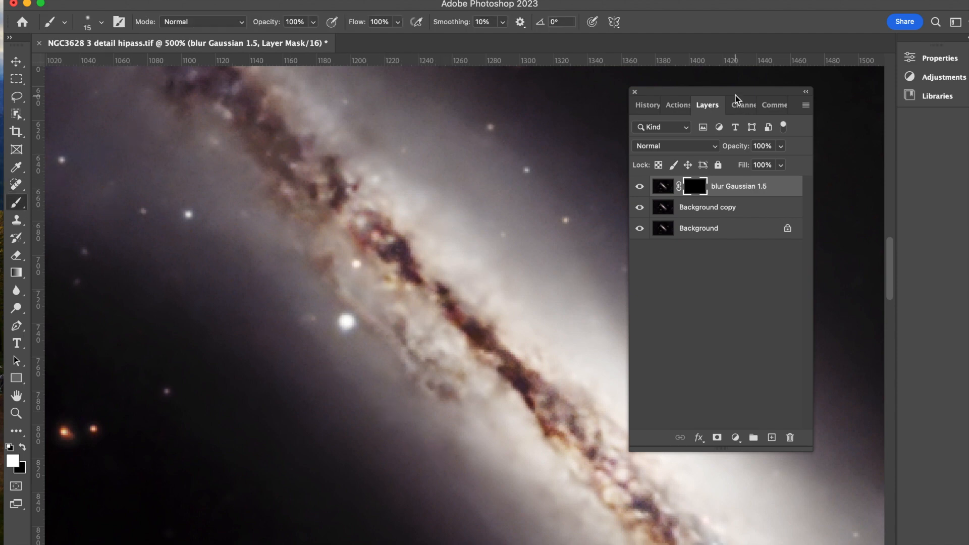
# - Move the Layers panel off the galaxy and use a 15 px white brush to reveal the blur on the layer mask
pyautogui.moveTo(736, 98); pyautogui.dragTo(780, 94)
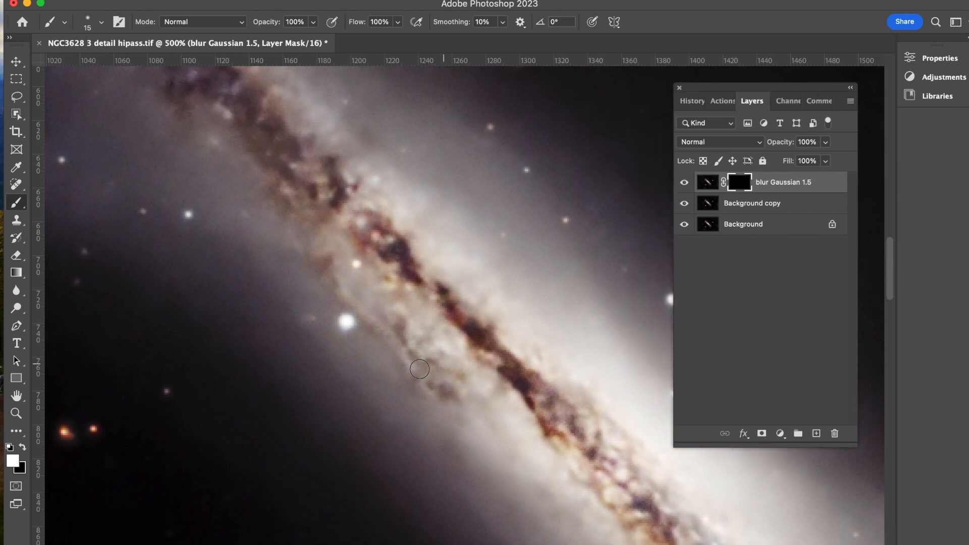
pyautogui.press(']')
pyautogui.press(']')
pyautogui.press(']')
pyautogui.press('[')
pyautogui.press('[')
pyautogui.press('[')
pyautogui.press('[')
pyautogui.press(']')
# - Work along the galaxy's lower-left side with the 15 px brush, revealing the blur in the grainy glow beside the dust lane
pyautogui.moveTo(892, 259)
pyautogui.mouseDown()
pyautogui.moveTo(893, 293)
pyautogui.moveTo(890, 276)
pyautogui.mouseUp()
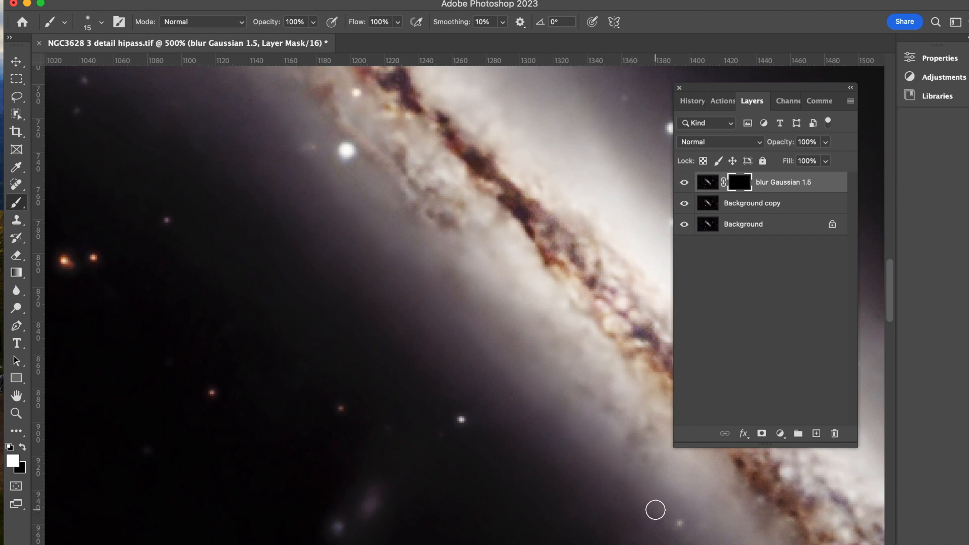
pyautogui.moveTo(887, 305); pyautogui.dragTo(891, 349)
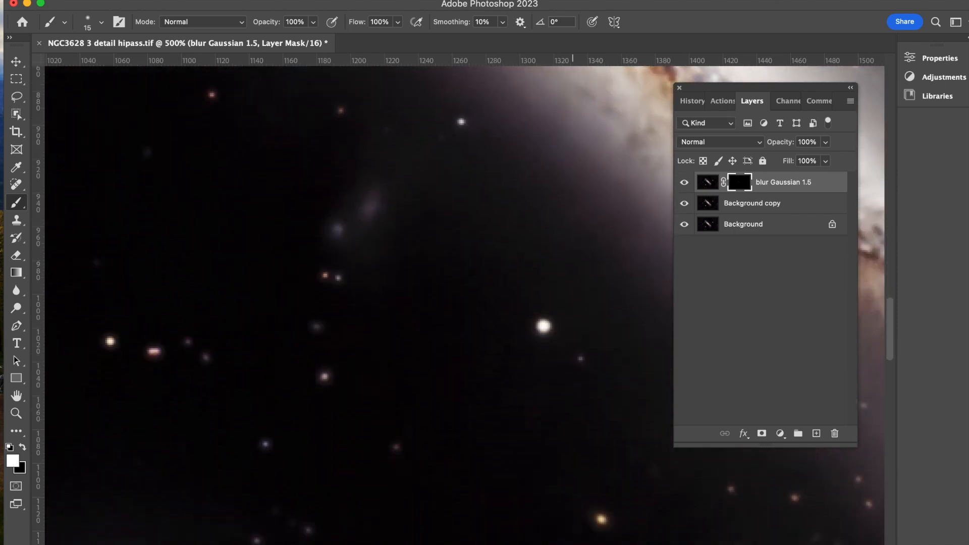
pyautogui.hscroll(8, 482, 364)
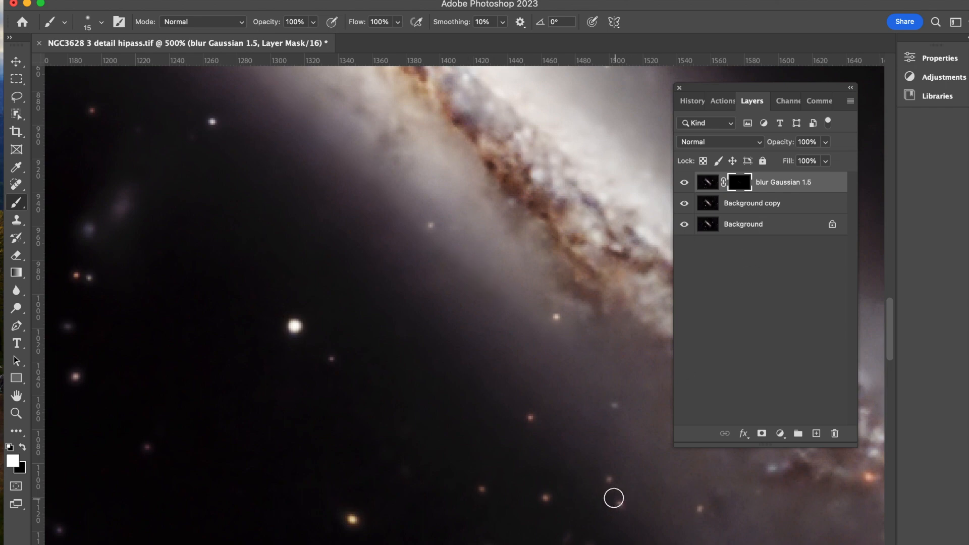
pyautogui.moveTo(893, 320); pyautogui.dragTo(890, 299)
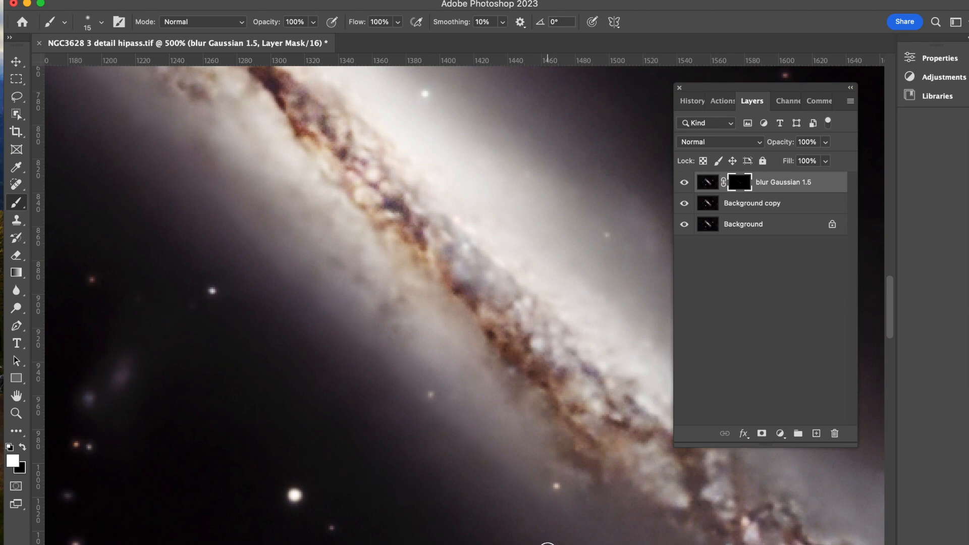
pyautogui.hscroll(10, 464, 303)
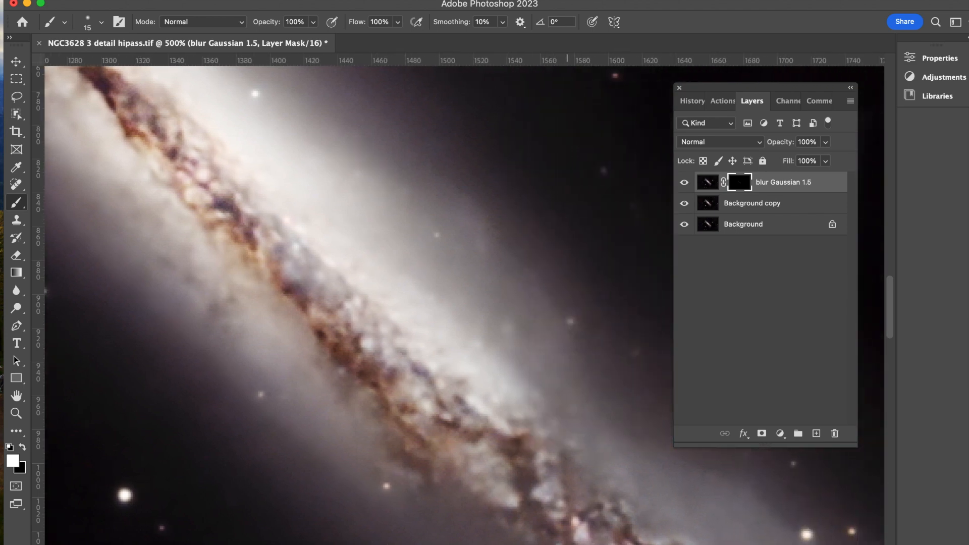
pyautogui.hscroll(3, 464, 302)
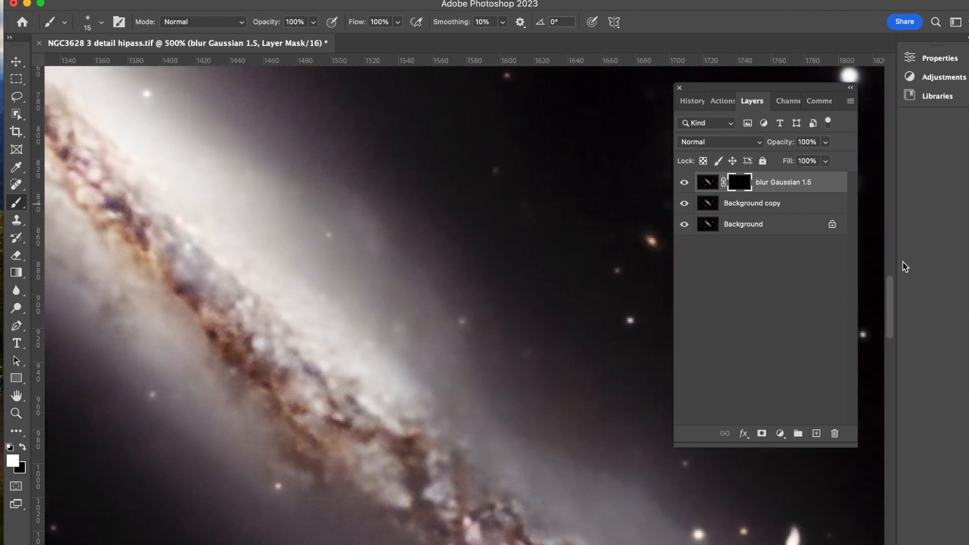
pyautogui.moveTo(889, 293); pyautogui.dragTo(889, 303)
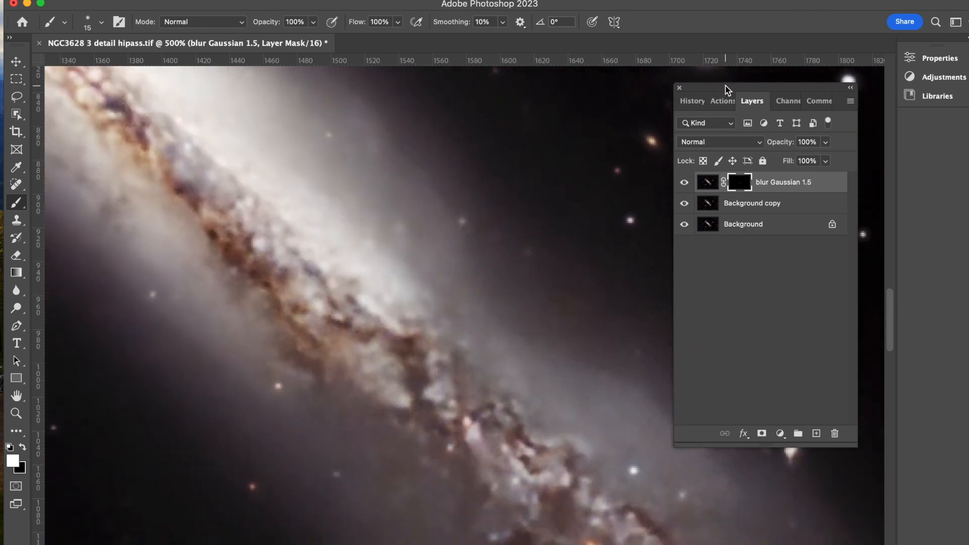
# - Reveal the blur with the 15 px brush in the glow along the galaxy's upper-right side and at its upper-left end
pyautogui.moveTo(727, 87); pyautogui.dragTo(801, 82)
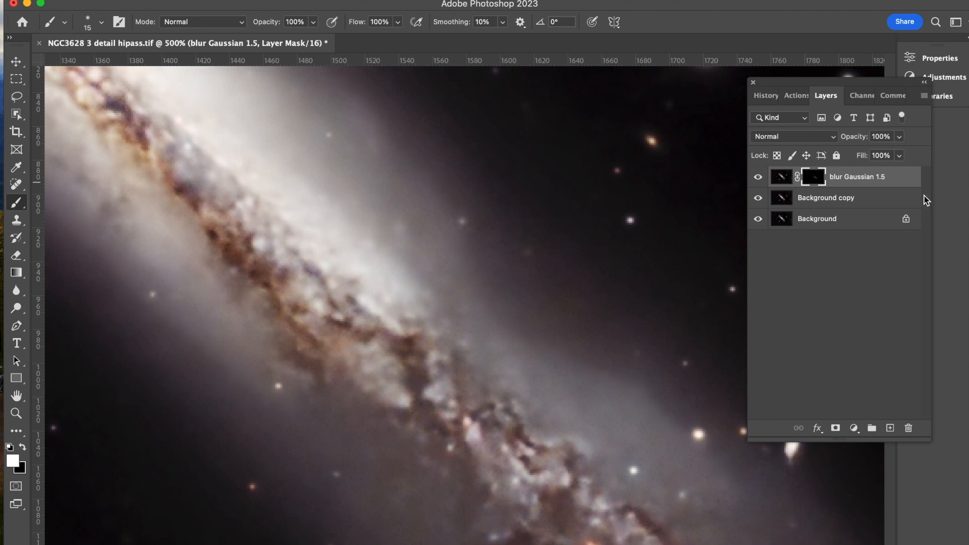
pyautogui.moveTo(857, 87); pyautogui.dragTo(808, 91)
pyautogui.moveTo(892, 318); pyautogui.dragTo(887, 271)
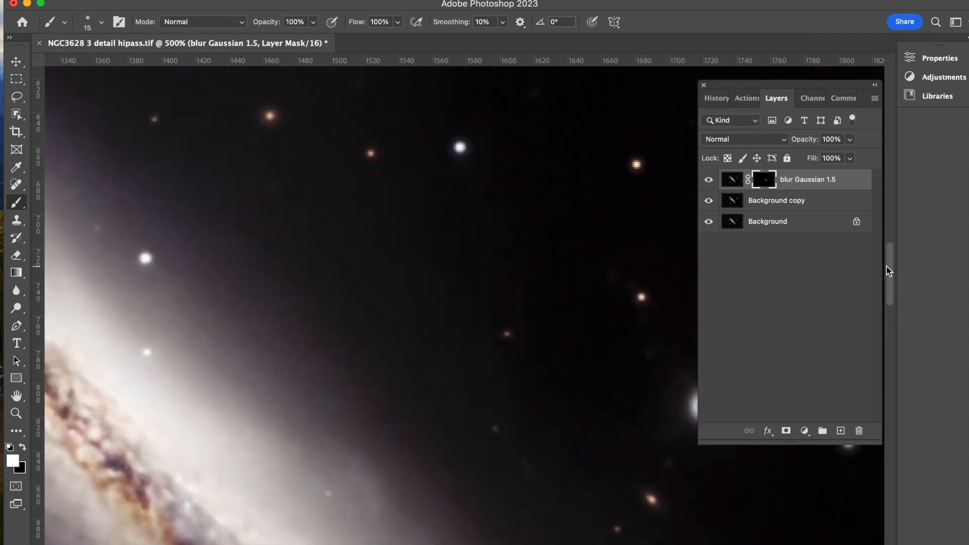
pyautogui.moveTo(575, 544); pyautogui.dragTo(537, 544)
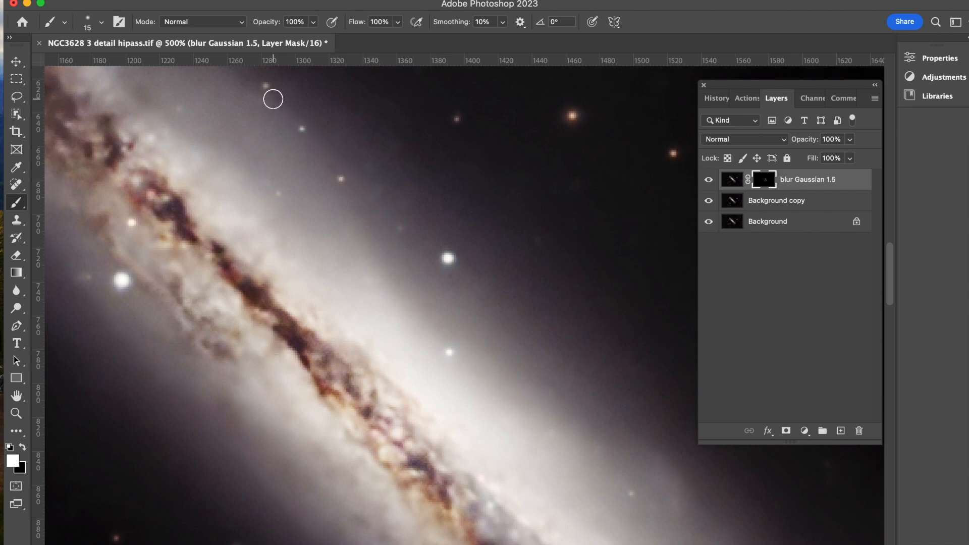
pyautogui.moveTo(892, 263); pyautogui.dragTo(891, 232)
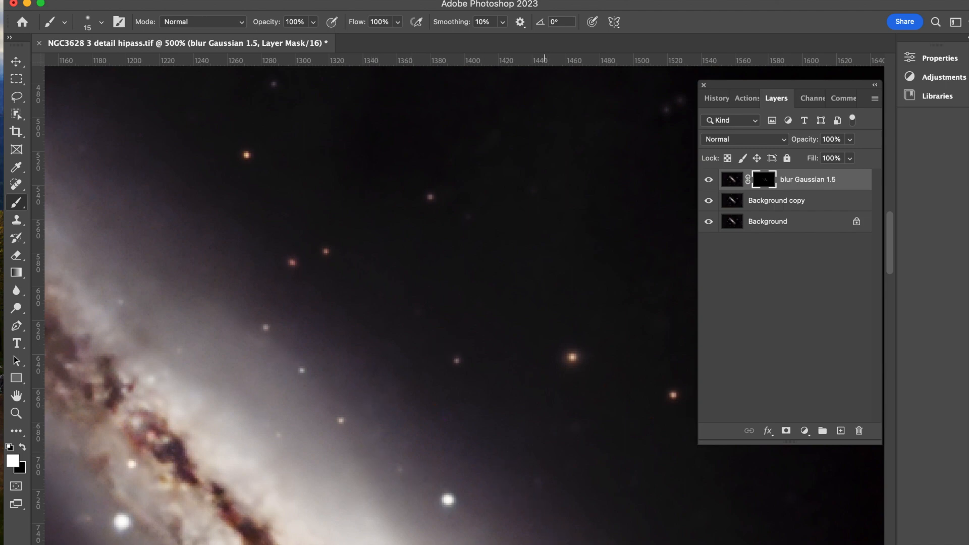
pyautogui.hscroll(-10, 464, 303)
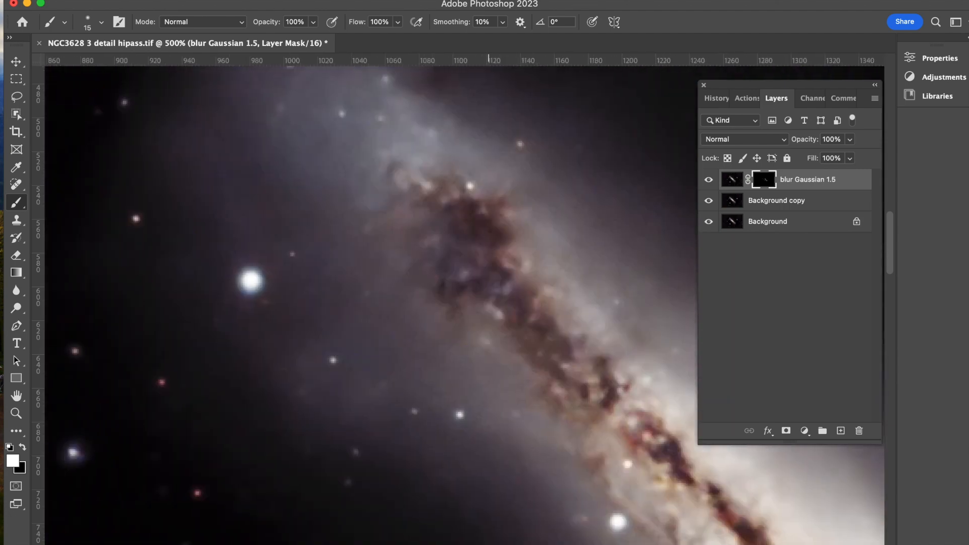
pyautogui.moveTo(891, 252); pyautogui.dragTo(890, 237)
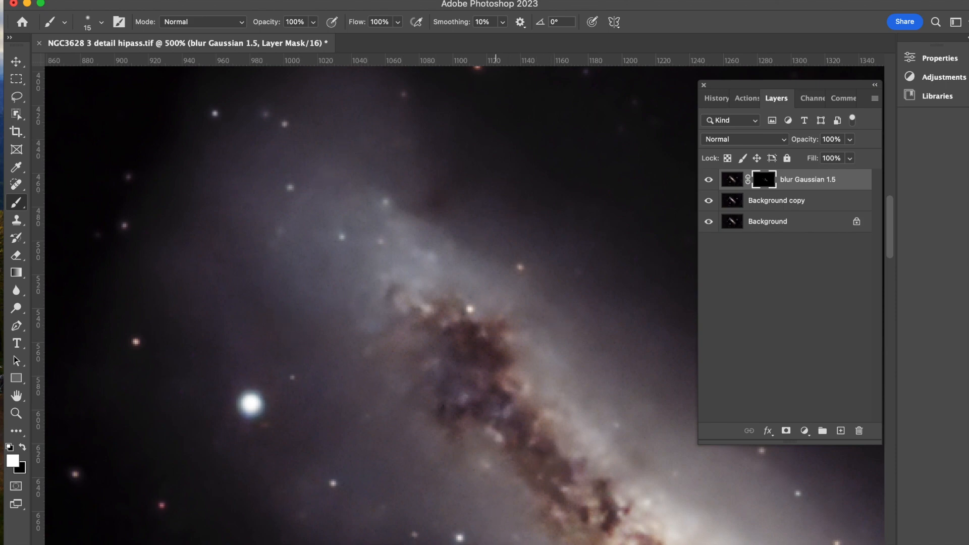
# - Paint the layer mask over the four diffraction spikes of the bright orange star with a small brush to smooth them
pyautogui.hscroll(15, 464, 303)
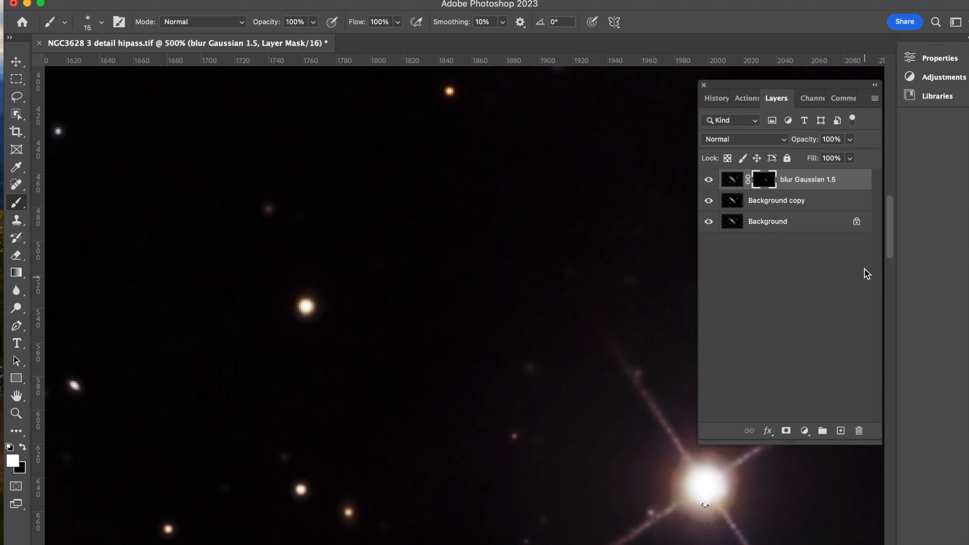
pyautogui.moveTo(893, 246); pyautogui.dragTo(890, 378)
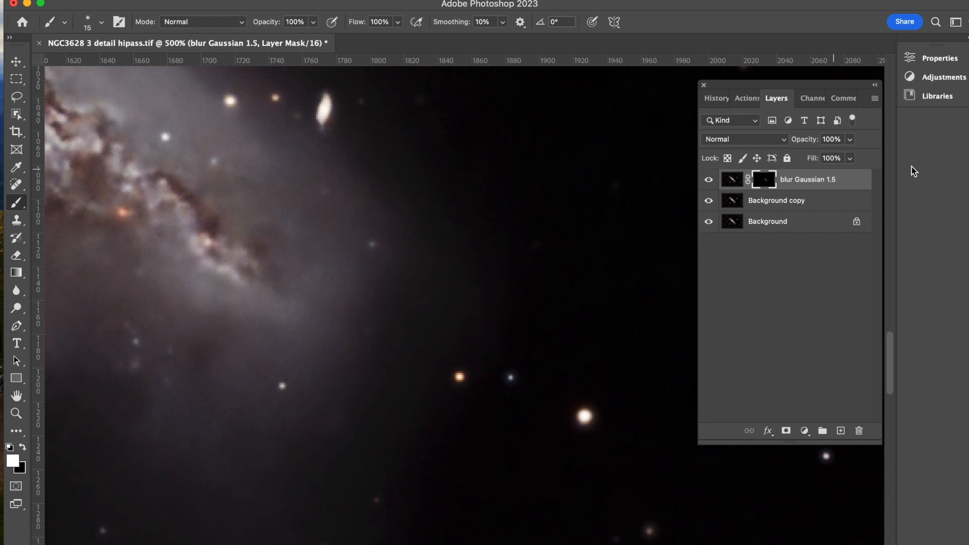
pyautogui.moveTo(889, 355); pyautogui.dragTo(894, 245)
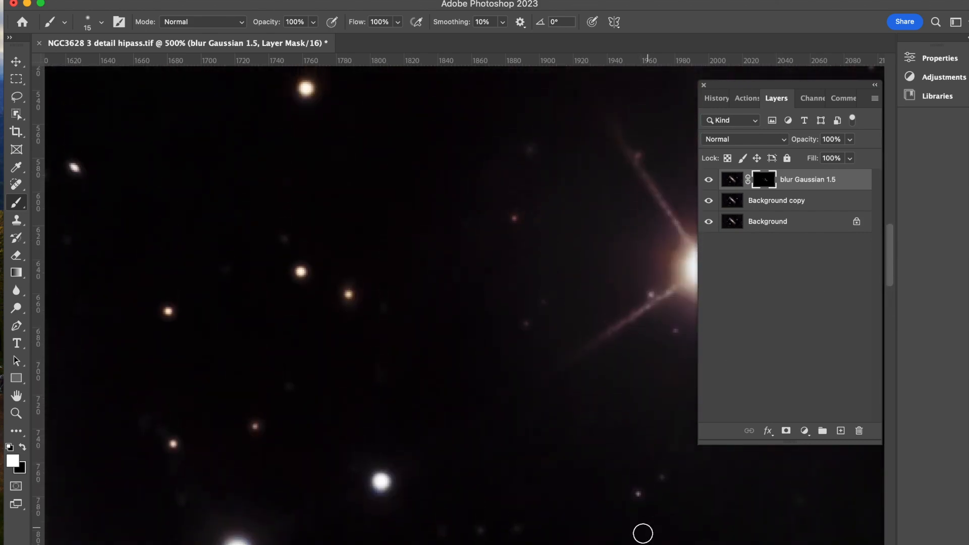
pyautogui.hscroll(5, 470, 287)
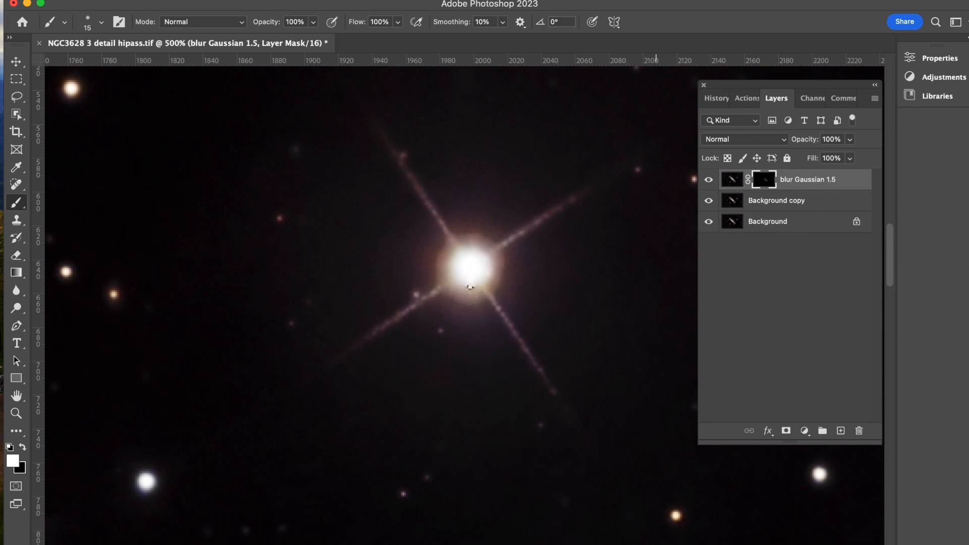
pyautogui.hscroll(1, 469, 286)
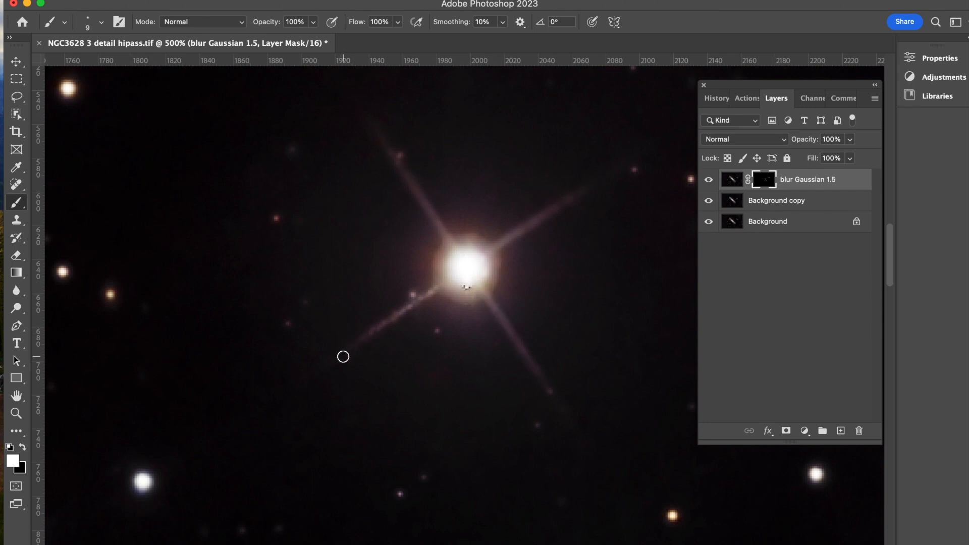
pyautogui.moveTo(341, 353); pyautogui.dragTo(458, 277)
# - Compare the orange star's spikes with and without smoothing by toggling the "blur Gaussian 1.5" layer's visibility
pyautogui.click(710, 182)
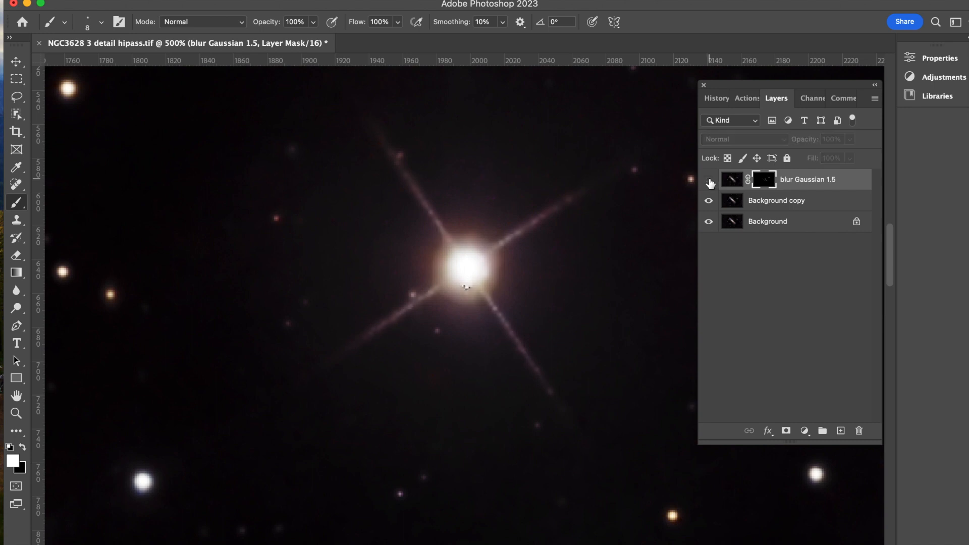
pyautogui.click(709, 181)
pyautogui.click(710, 182)
pyautogui.click(710, 182)
pyautogui.click(710, 181)
pyautogui.click(709, 182)
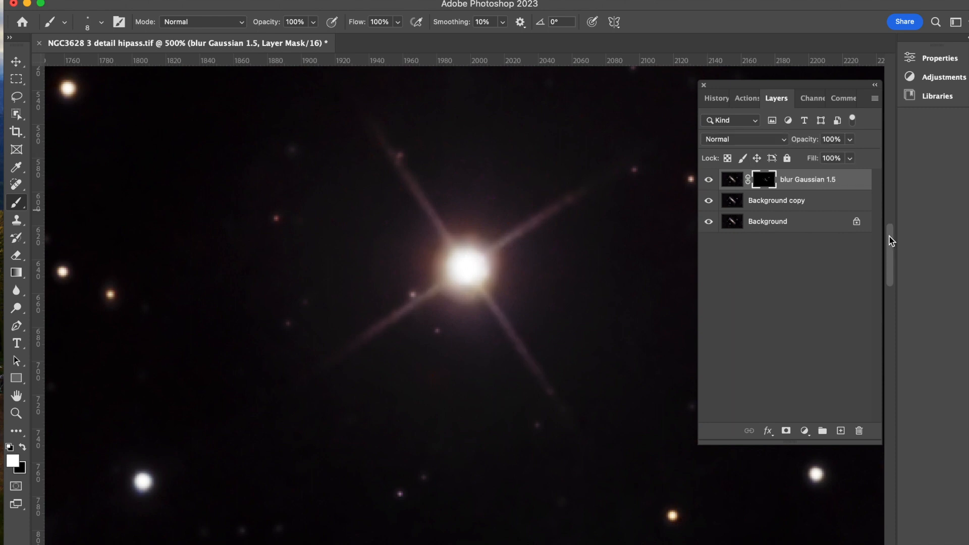
# - Paint the layer mask with an 8 px brush over the four diffraction spikes of the bright blue star below the galaxy
pyautogui.moveTo(889, 238); pyautogui.dragTo(897, 429)
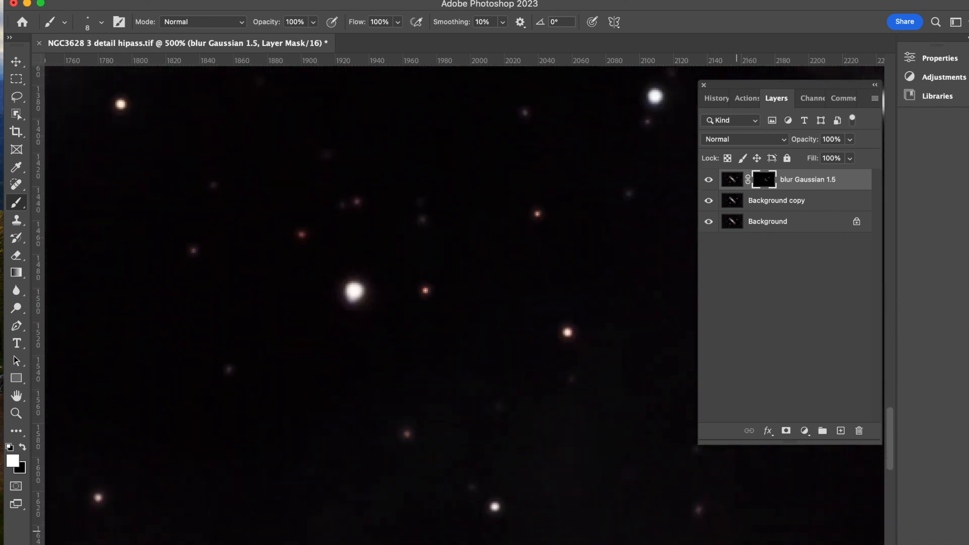
pyautogui.moveTo(679, 544); pyautogui.dragTo(478, 544)
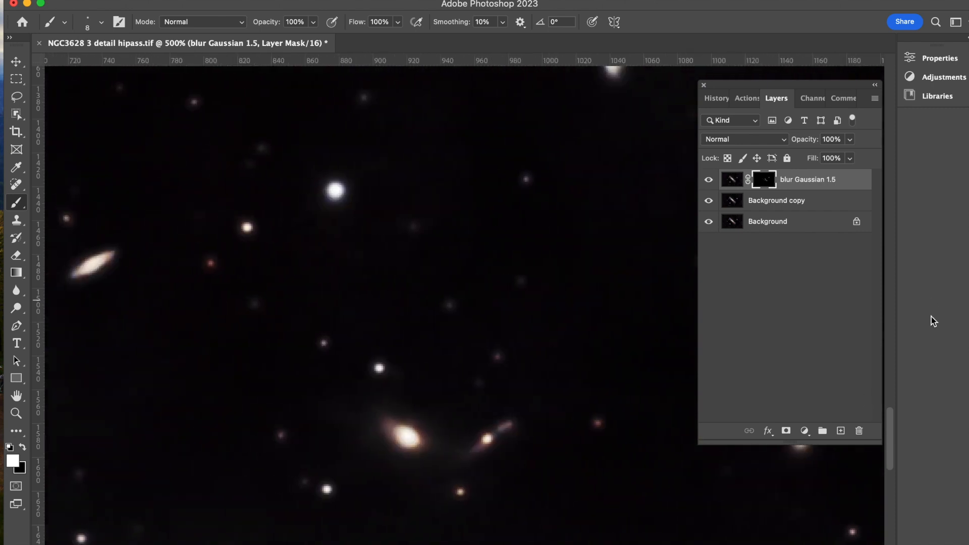
pyautogui.moveTo(893, 426); pyautogui.dragTo(890, 368)
pyautogui.moveTo(478, 544); pyautogui.dragTo(512, 544)
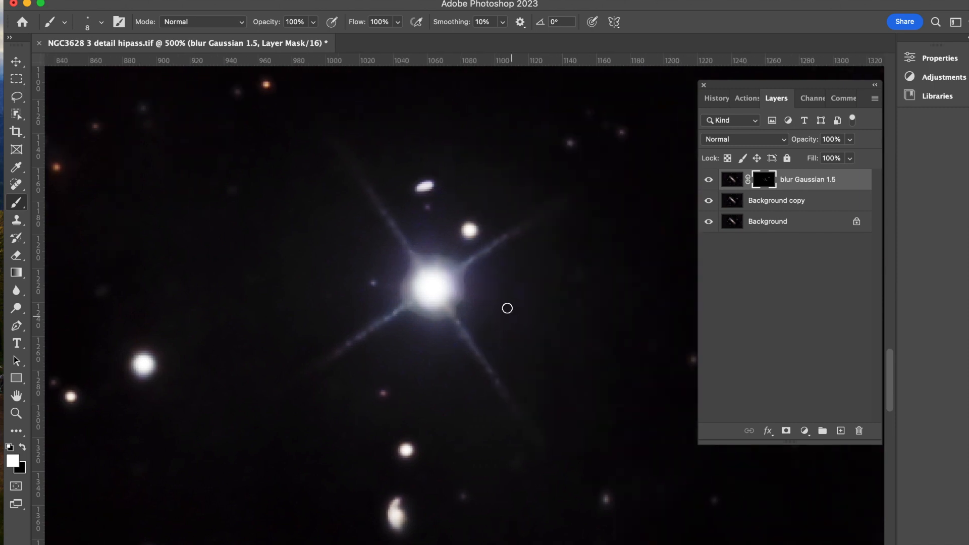
pyautogui.moveTo(364, 183); pyautogui.dragTo(417, 259)
pyautogui.moveTo(522, 225); pyautogui.dragTo(457, 267)
pyautogui.moveTo(506, 391); pyautogui.dragTo(454, 312)
pyautogui.moveTo(321, 362); pyautogui.dragTo(404, 308)
# - Flatten the image so the masked blur layer and the background copy merge into a single Background layer
pyautogui.press('super+0')
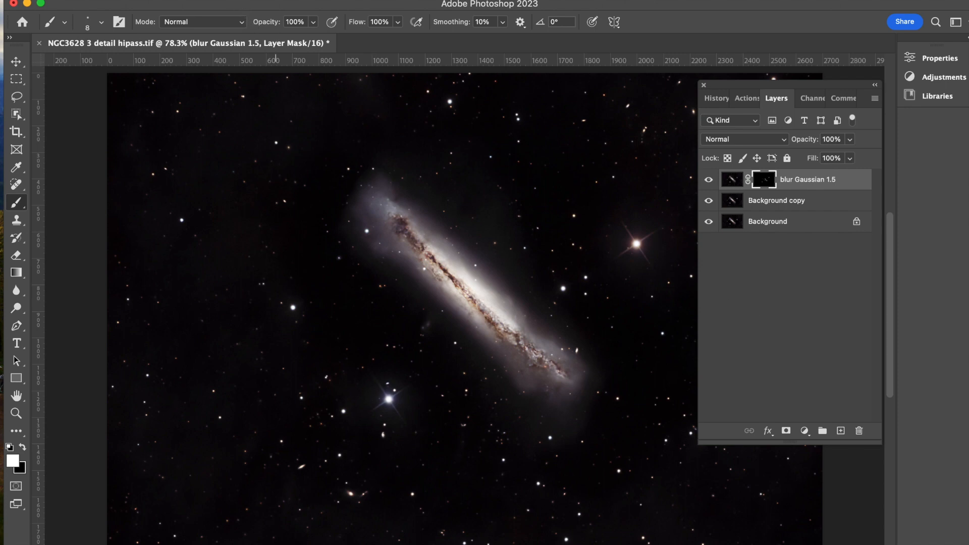
pyautogui.click(253, 0)
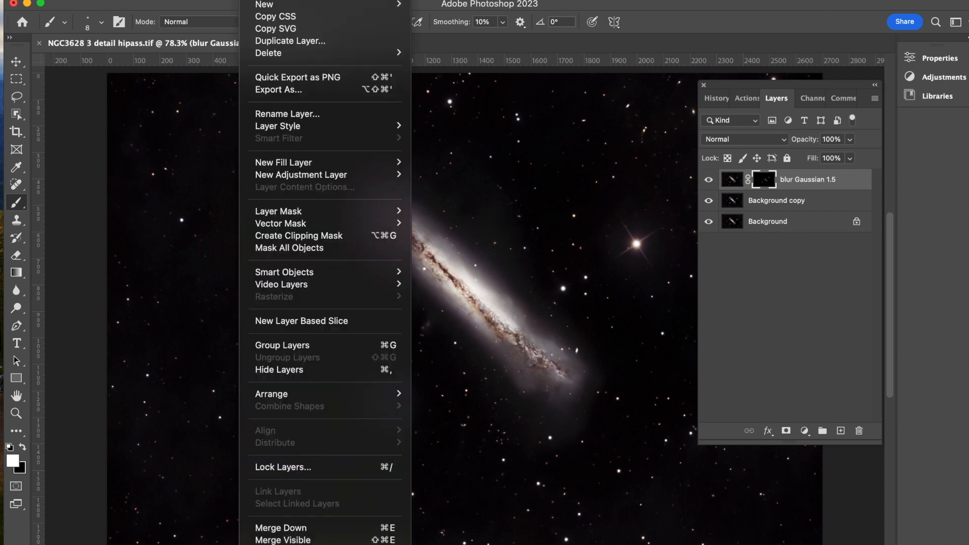
pyautogui.click(292, 544)
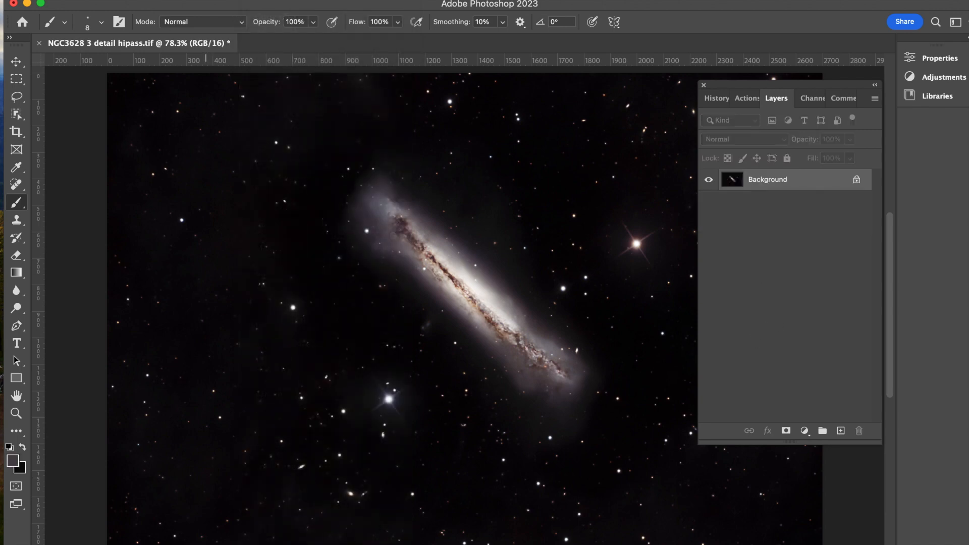
# - Save the image as "NGC3628 4 blur.tif" in the "11 NGC3628 PS" folder, in TIFF format with no image compression
pyautogui.click(150, 1)
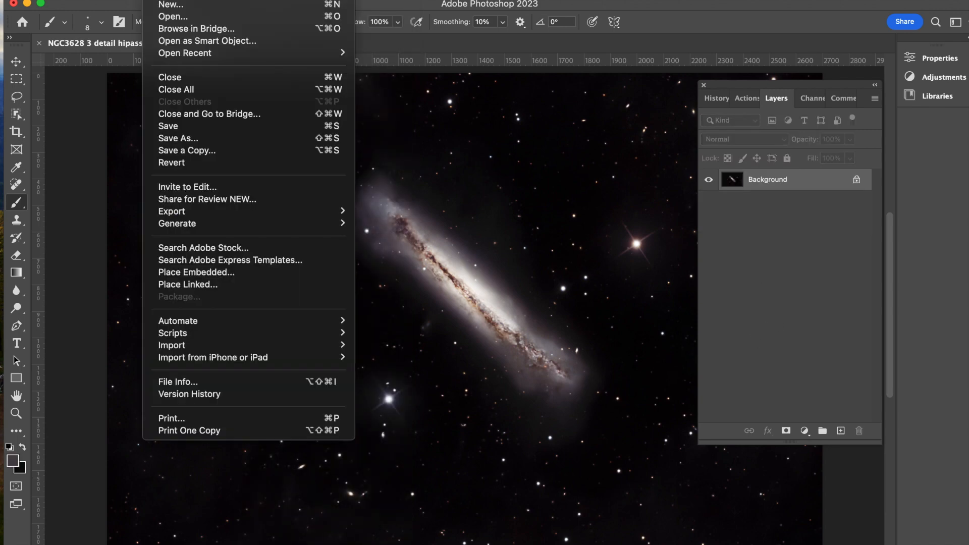
pyautogui.click(188, 137)
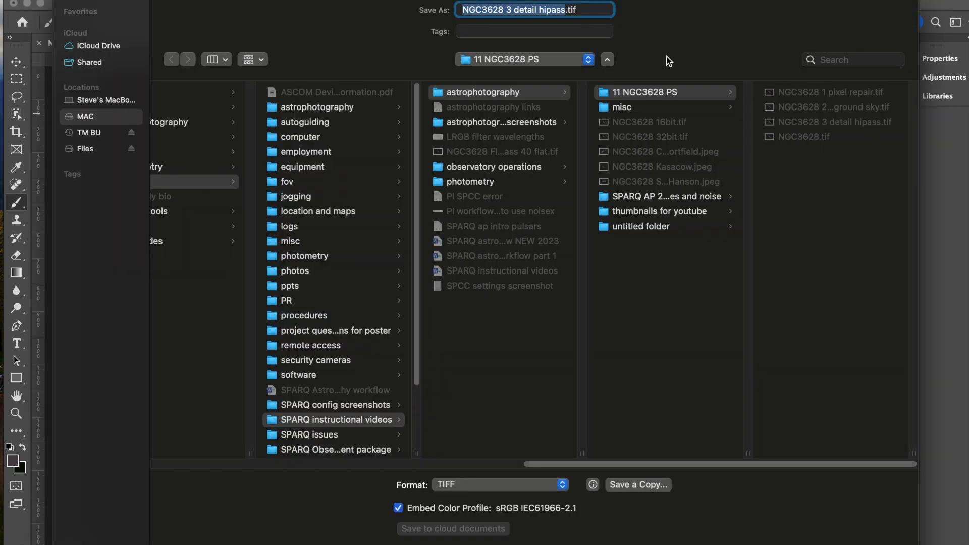
pyautogui.click(651, 93)
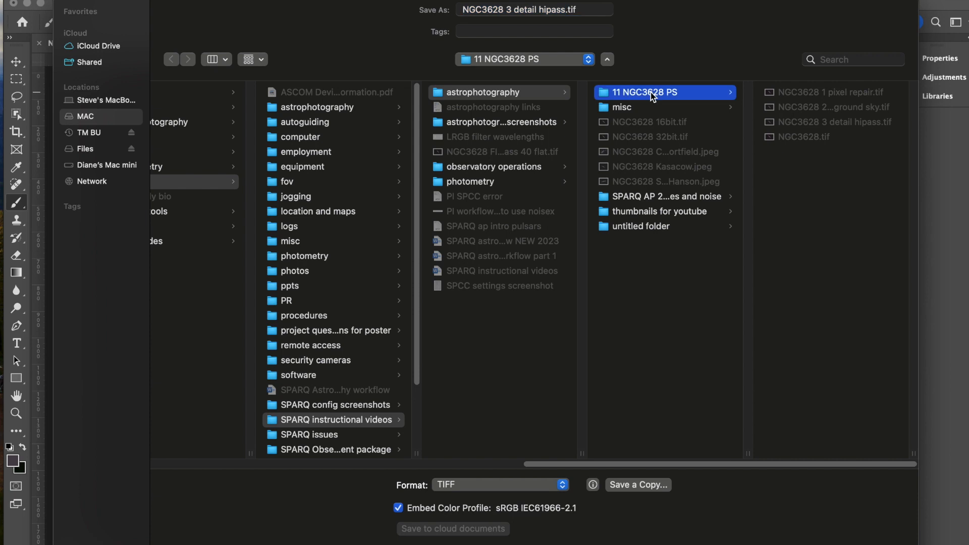
pyautogui.click(789, 124)
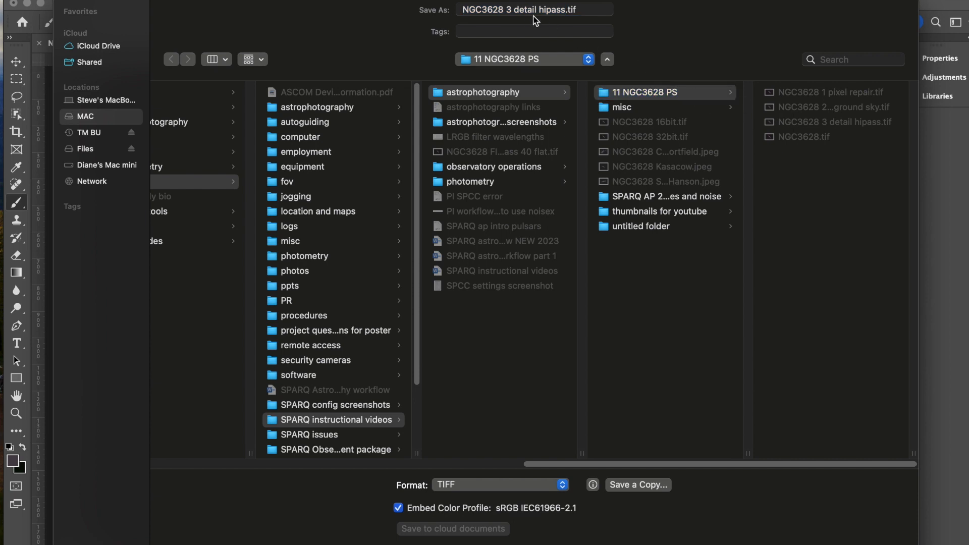
pyautogui.click(511, 12)
pyautogui.press('BackSpace')
pyautogui.write('4')
pyautogui.click(563, 11)
pyautogui.moveTo(562, 11); pyautogui.dragTo(520, 10)
pyautogui.press('BackSpace')
pyautogui.write('blur')
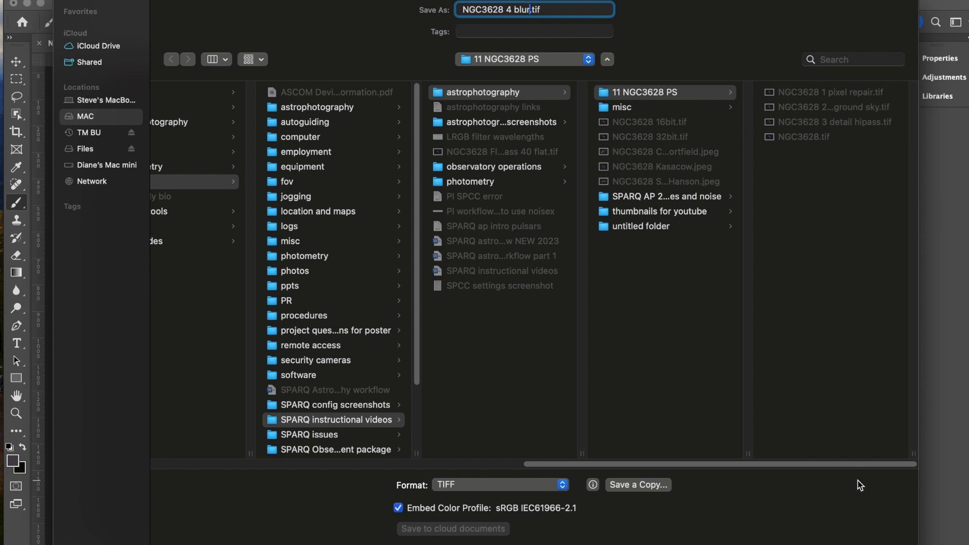
pyautogui.press('Return')
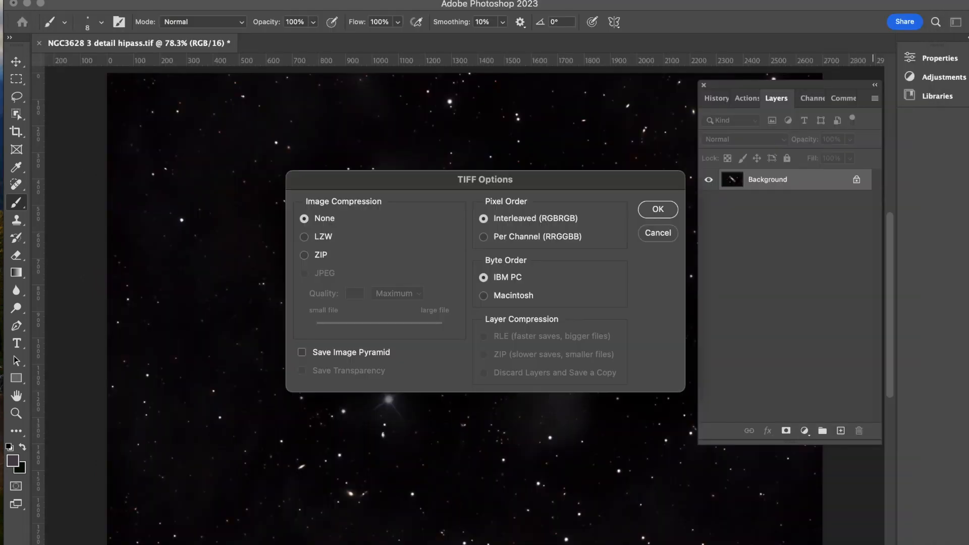
pyautogui.click(658, 215)
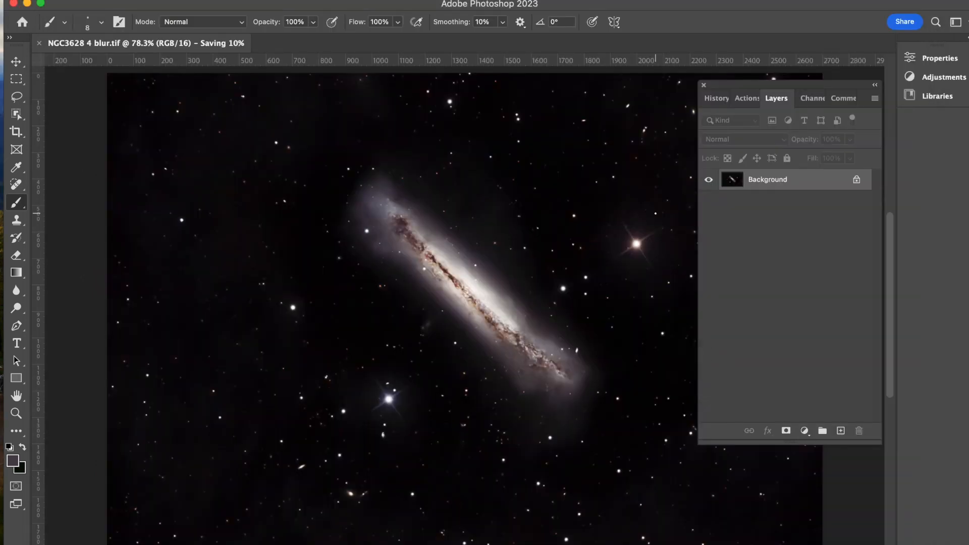